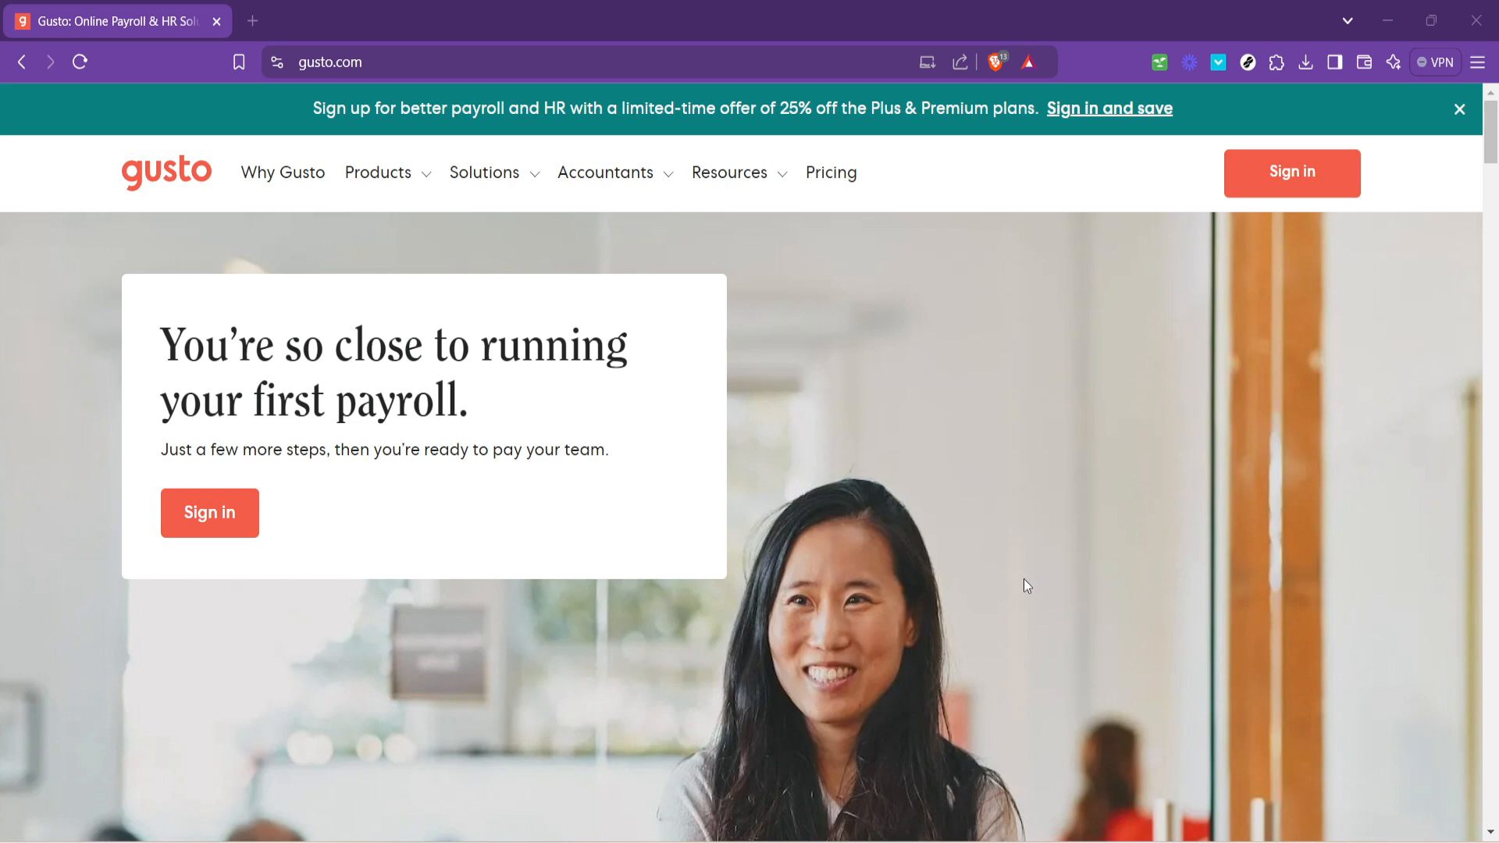
Step: Sign in to Gusto with the first listed Google account
left_click(1283, 170)
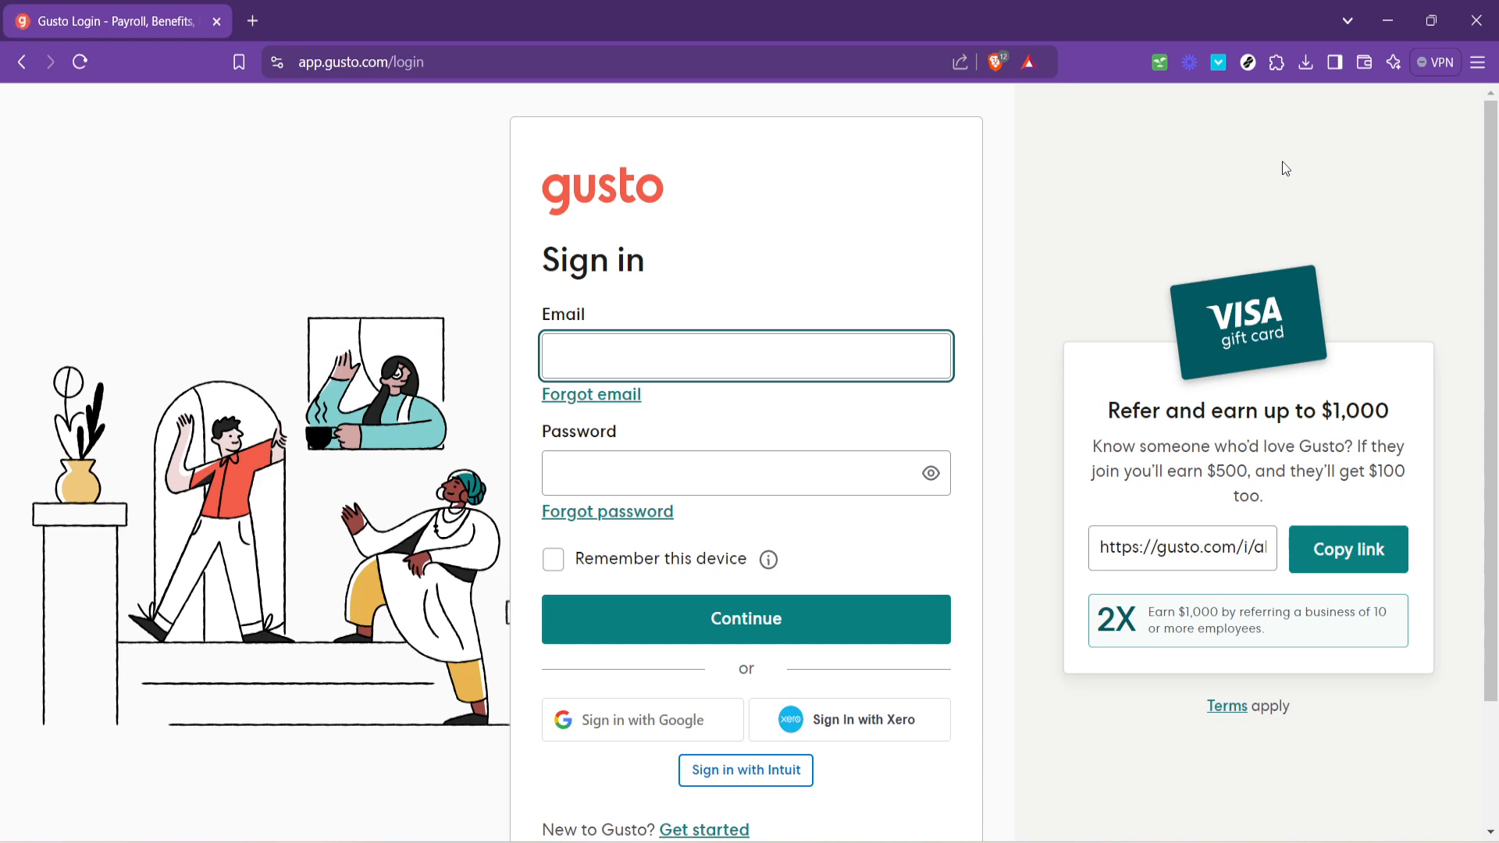
left_click(642, 725)
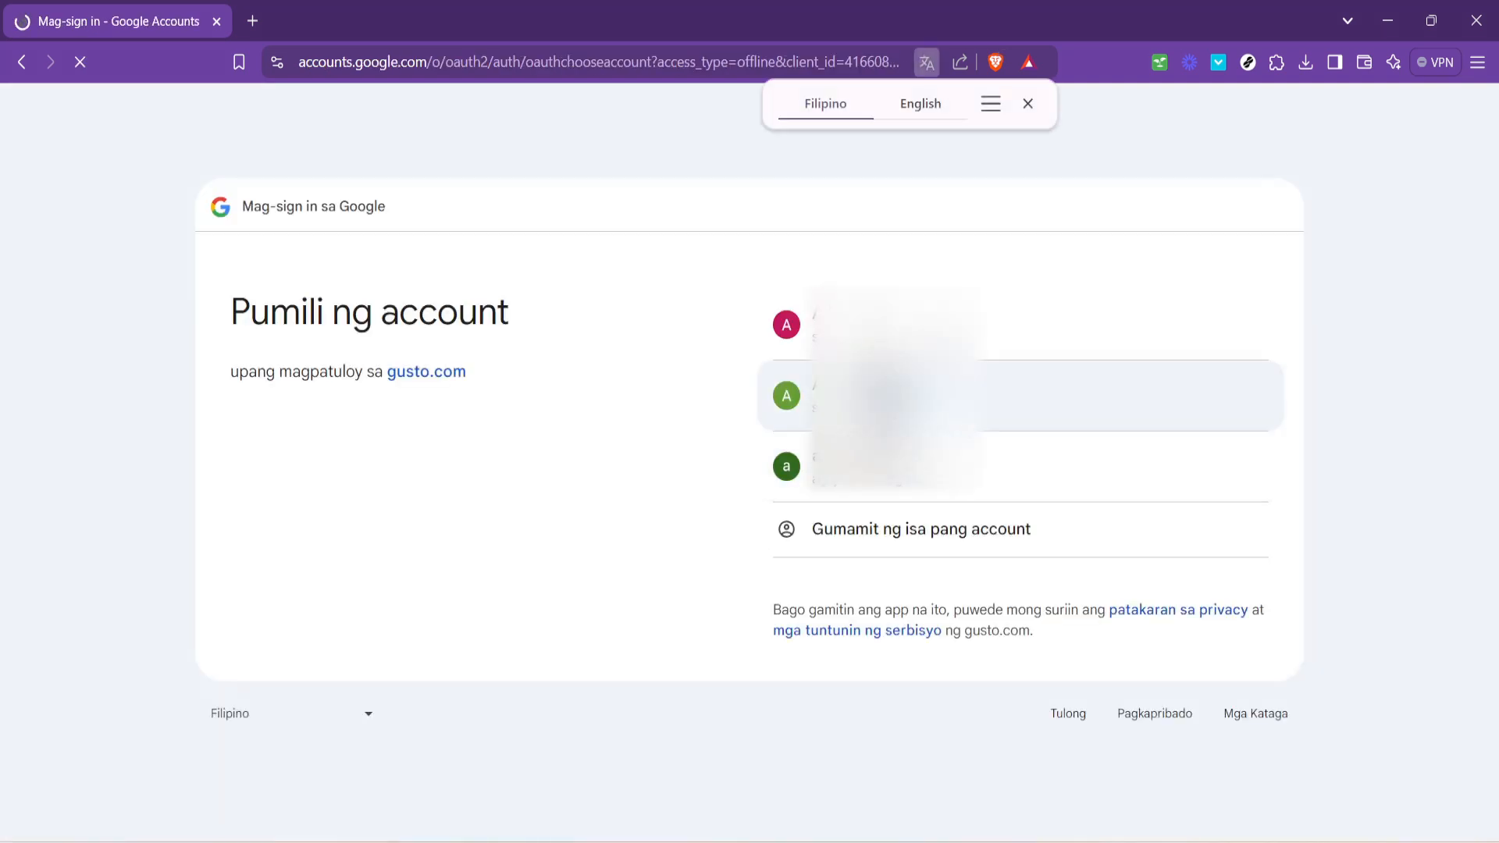
left_click(1015, 324)
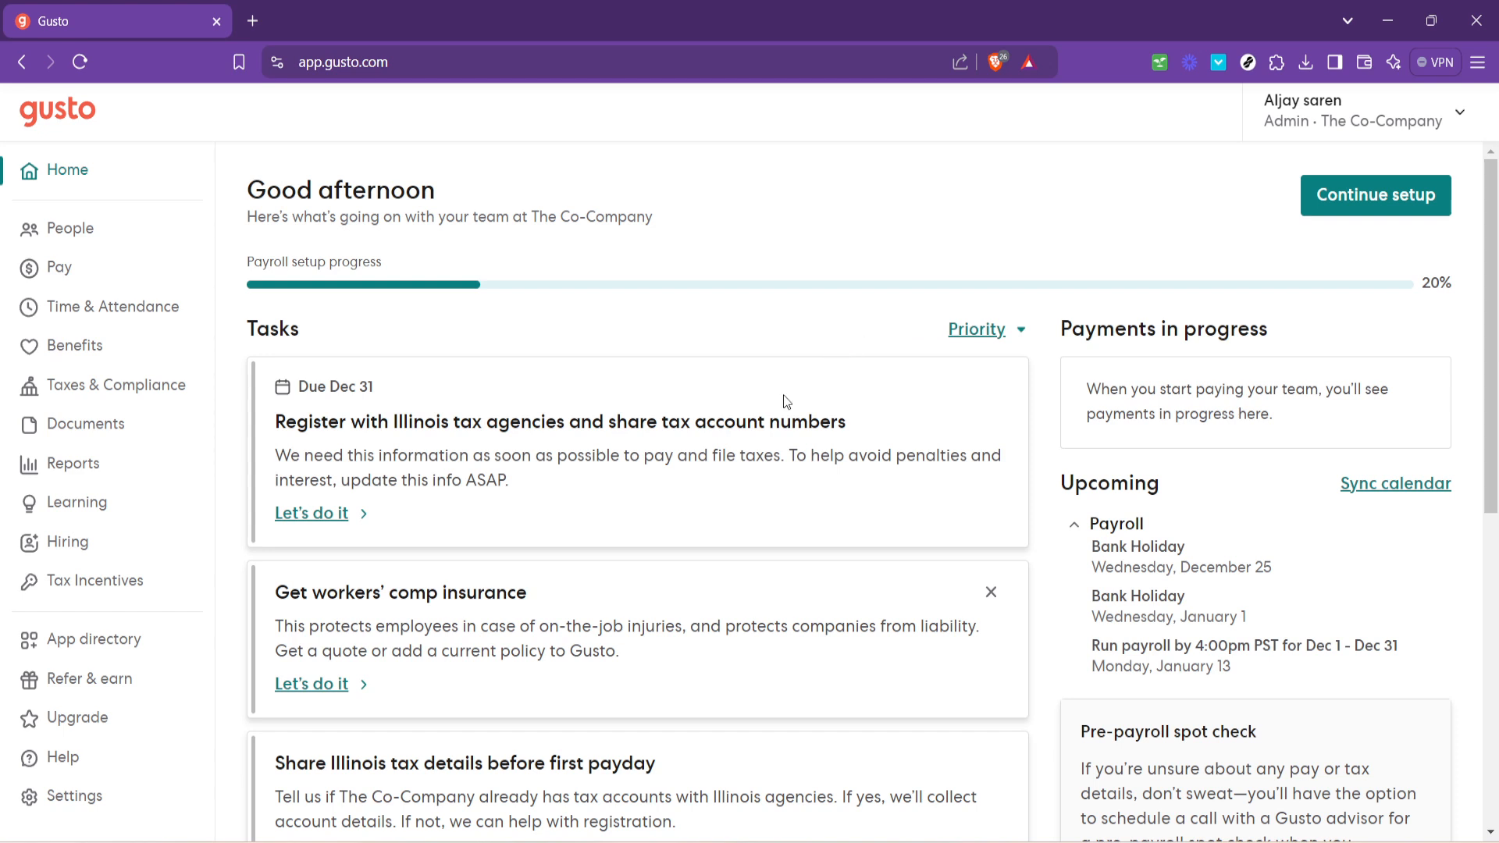
Step: Open the form for adding a new Gusto admin from the company's permissions settings
left_click(82, 798)
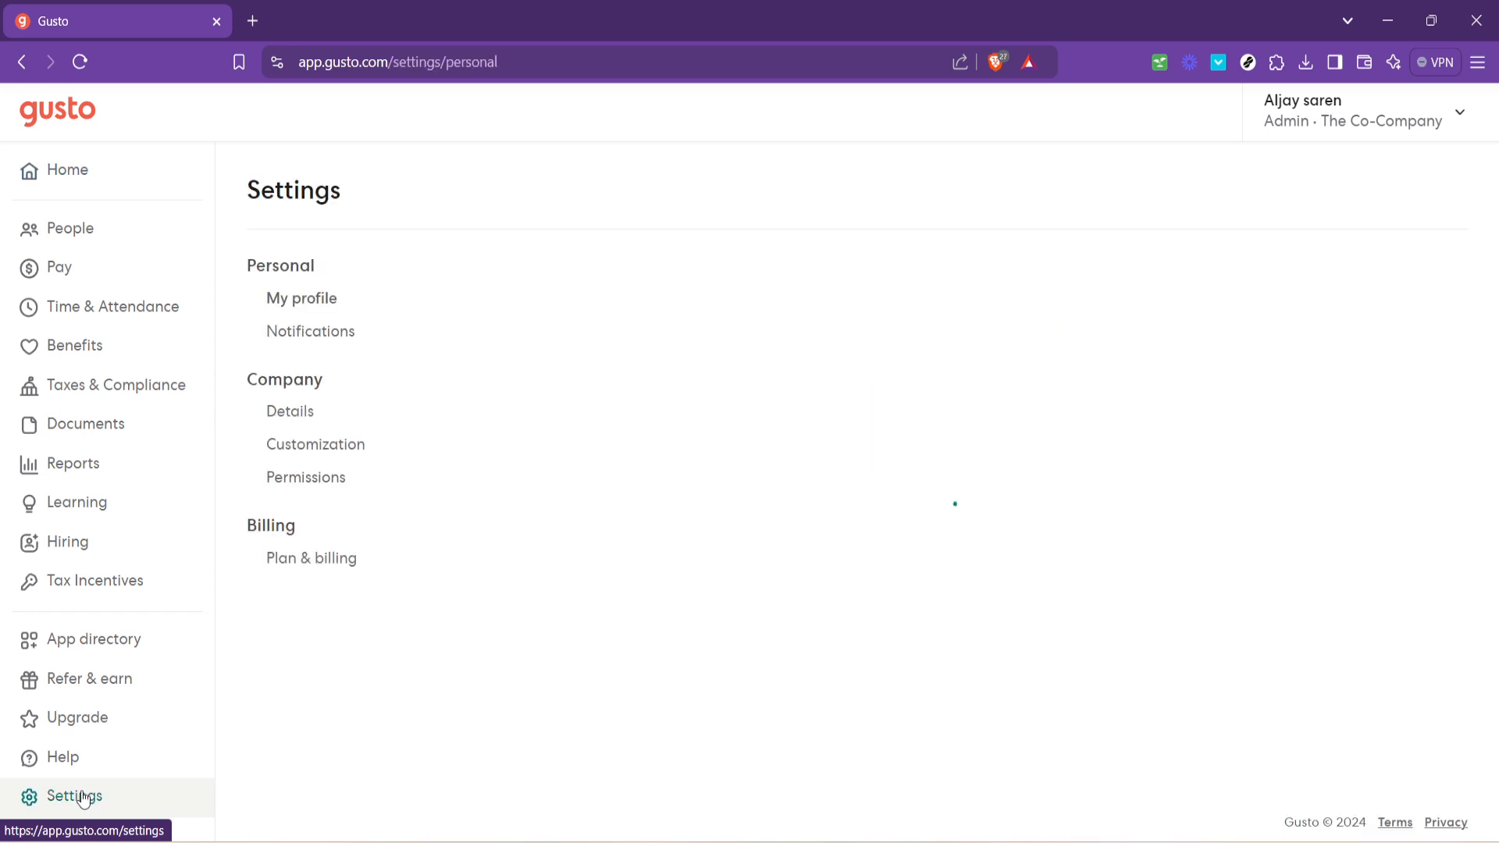
left_click(312, 490)
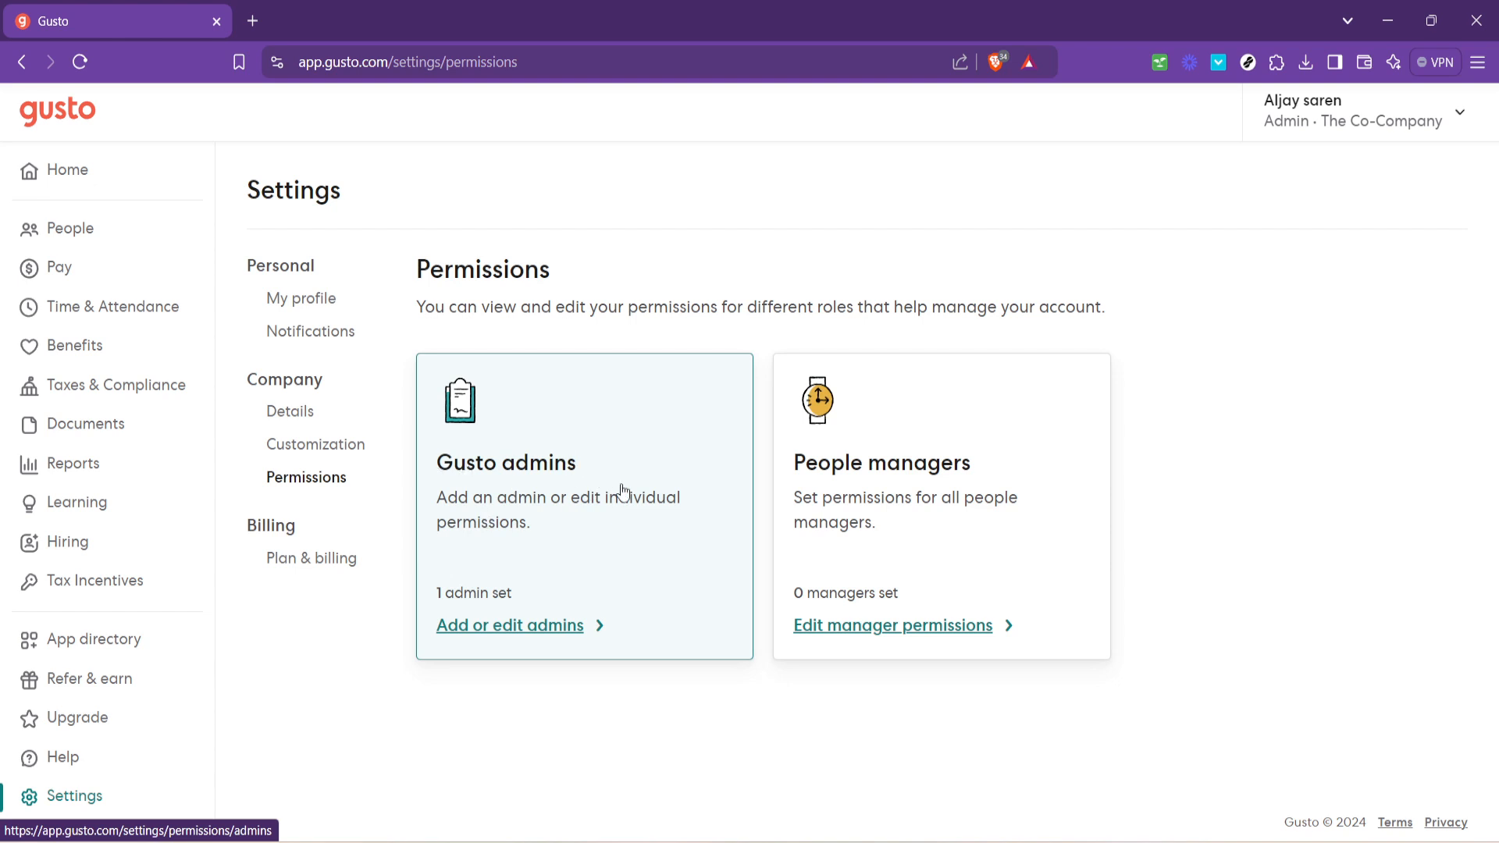
left_click(513, 478)
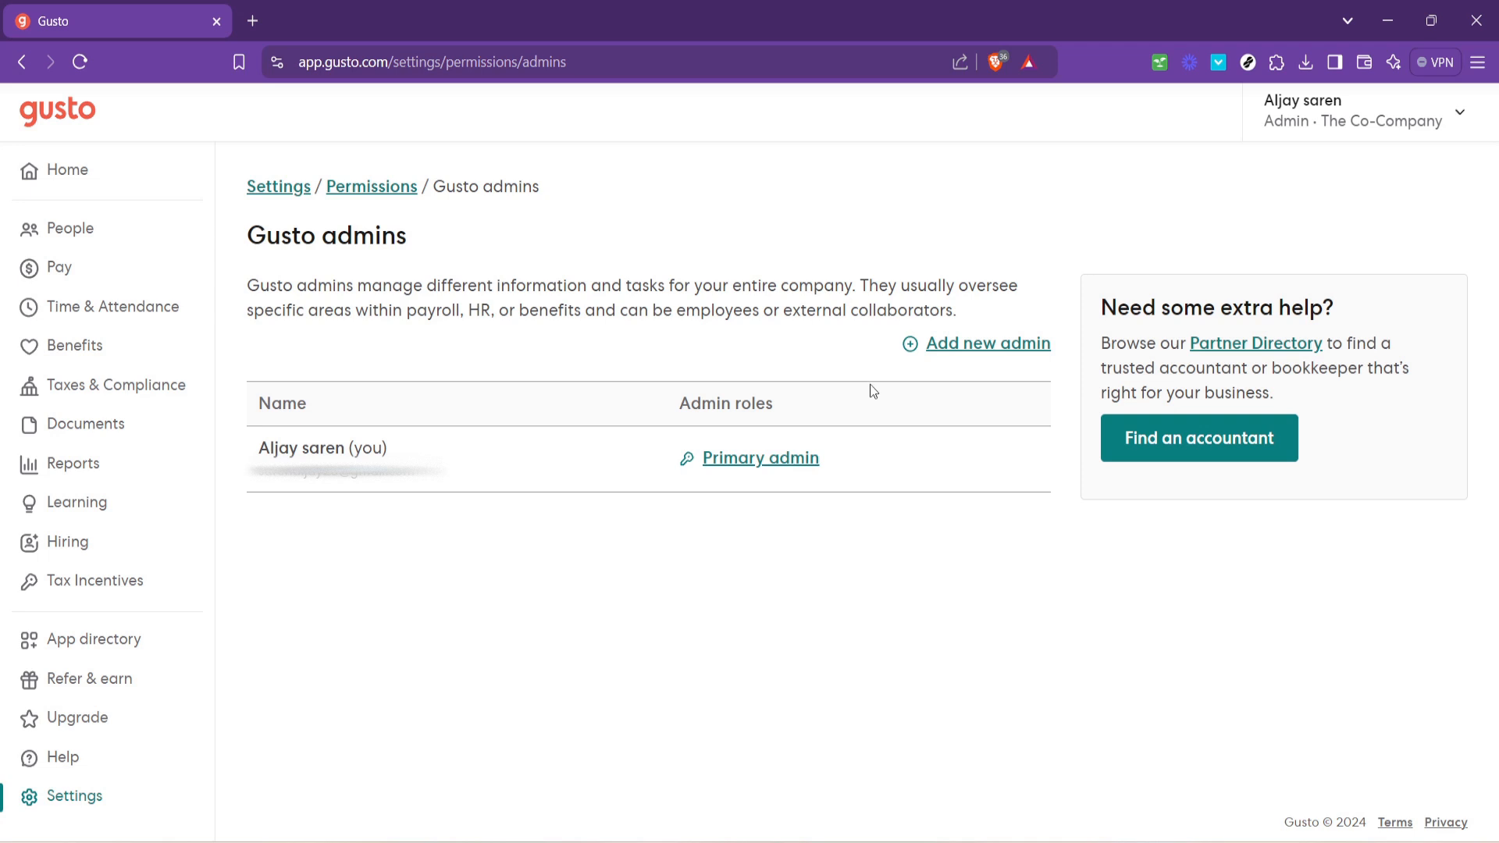
left_click(991, 345)
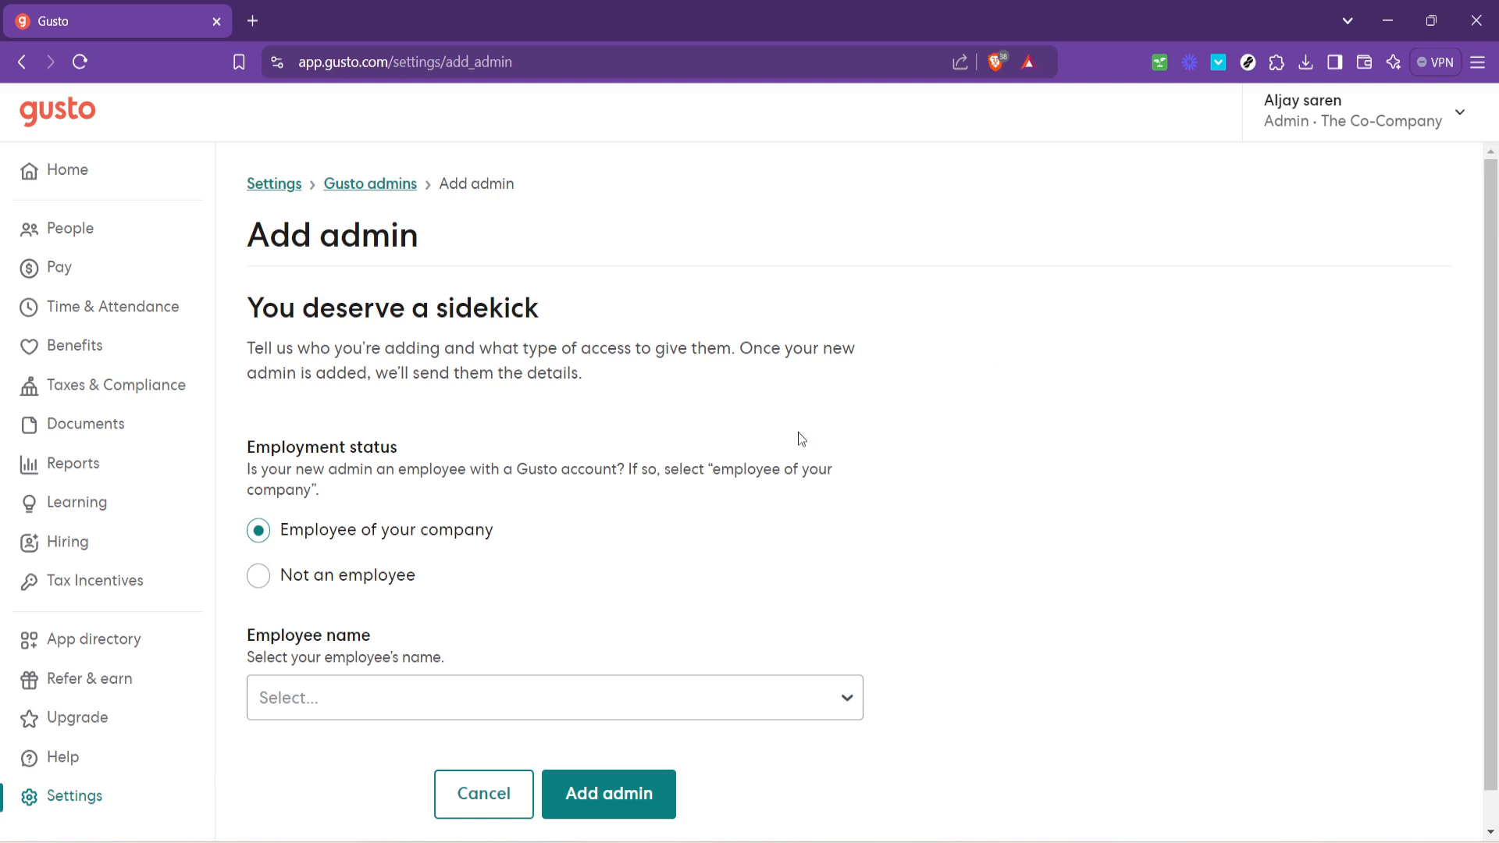
Step: Set the new admin's employment status to Not an employee and choose Accountant as what they do
scroll(799, 433, "down", 1)
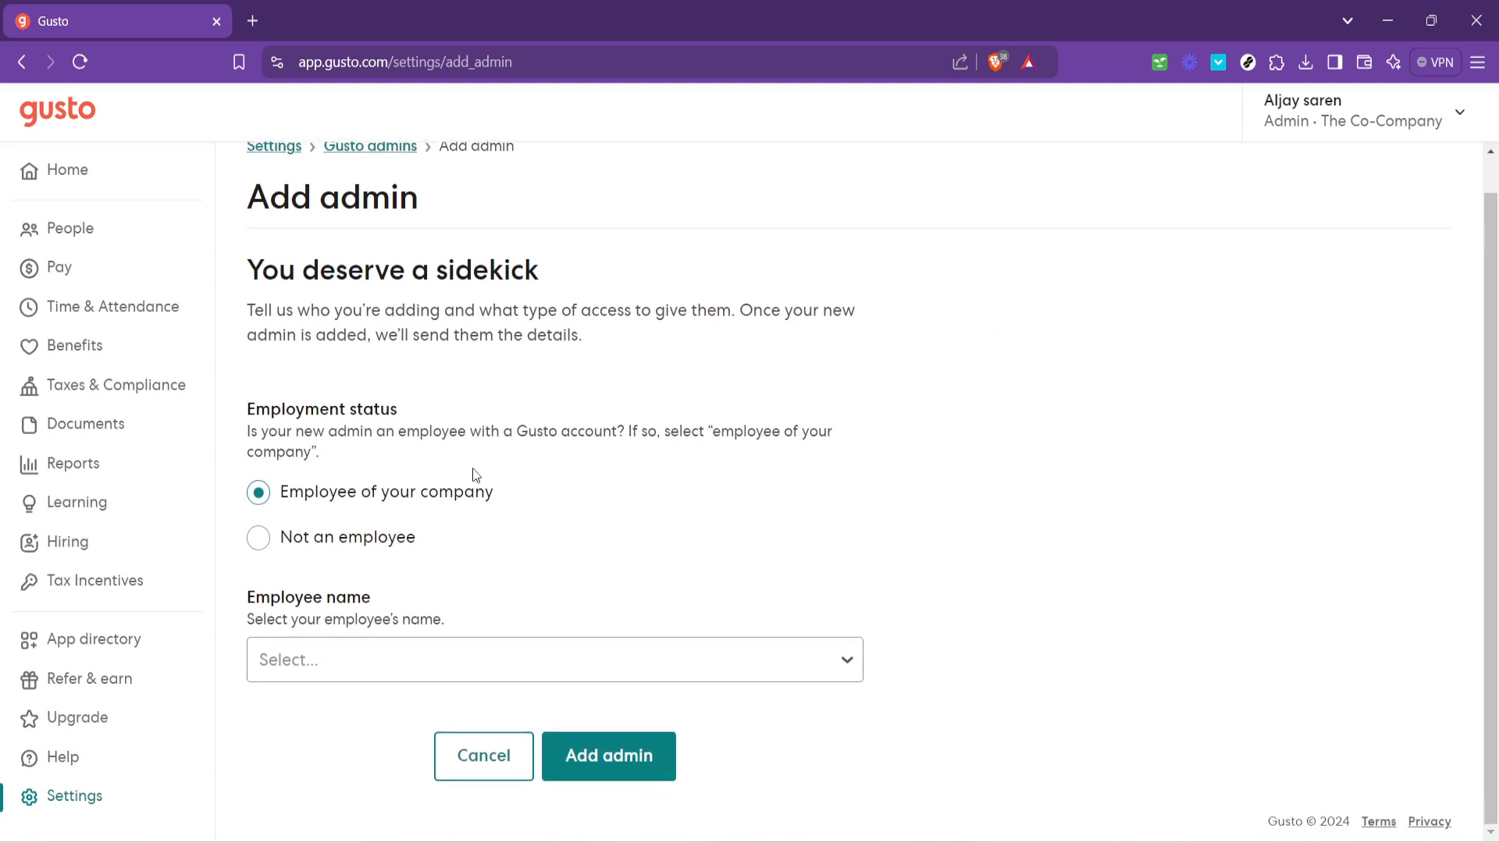
left_click(262, 544)
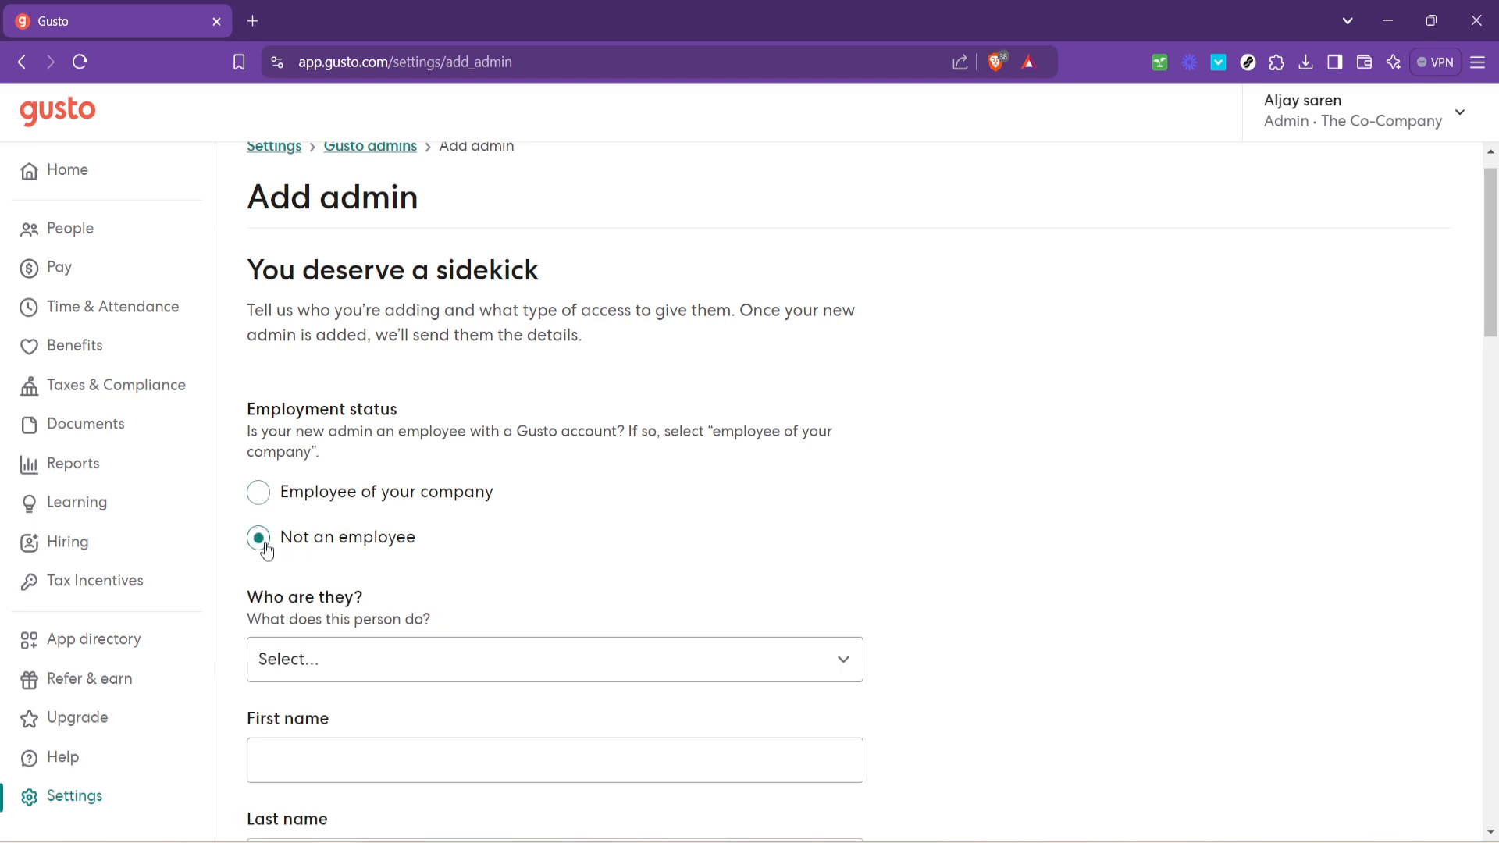
left_click(405, 661)
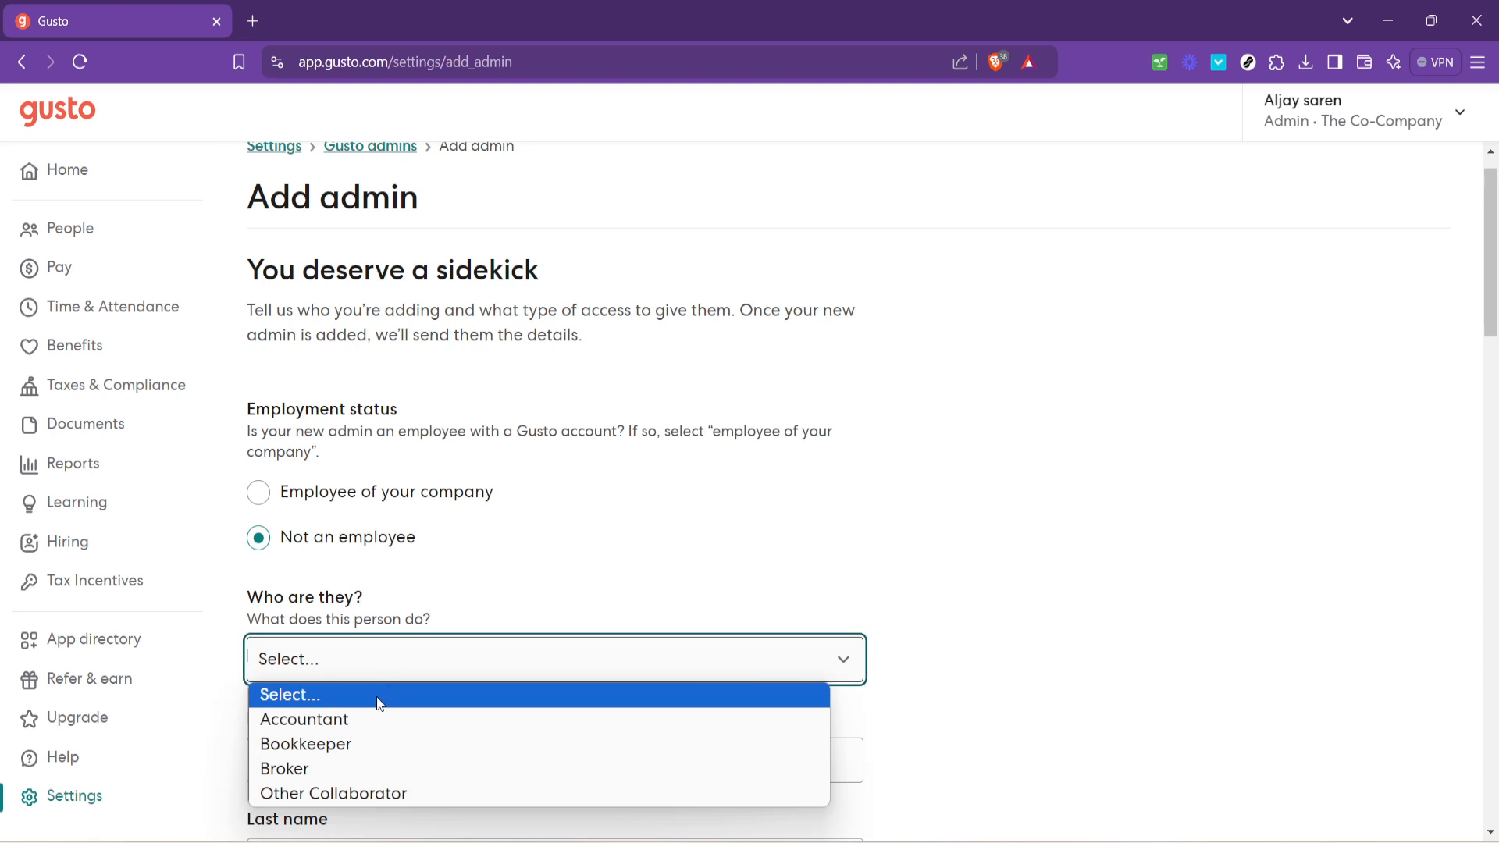
left_click(360, 719)
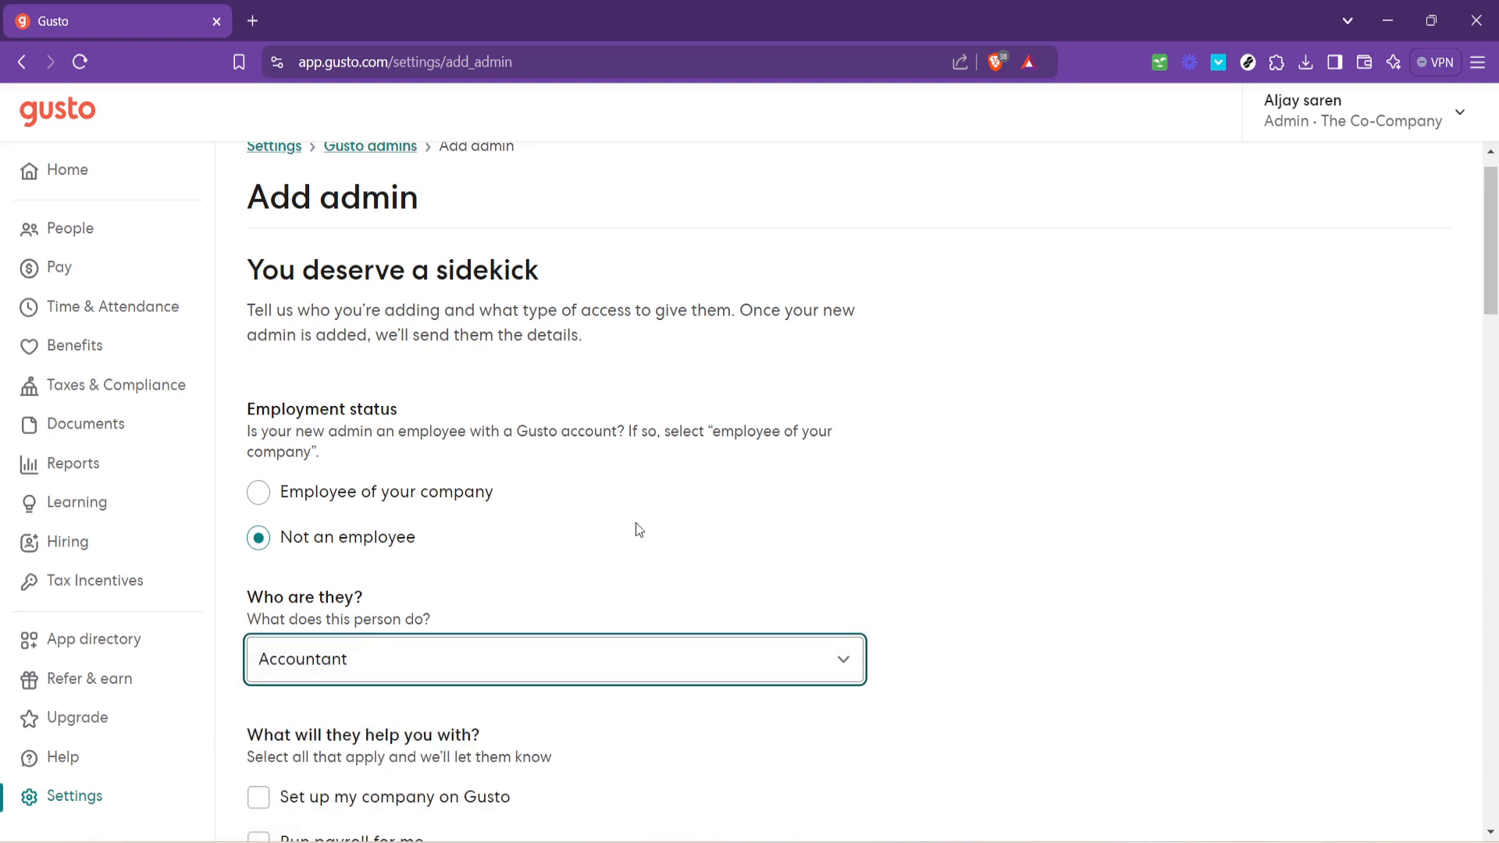
Step: Select "Run payroll for me" as the task the accountant will help with
scroll(637, 525, "down", 1)
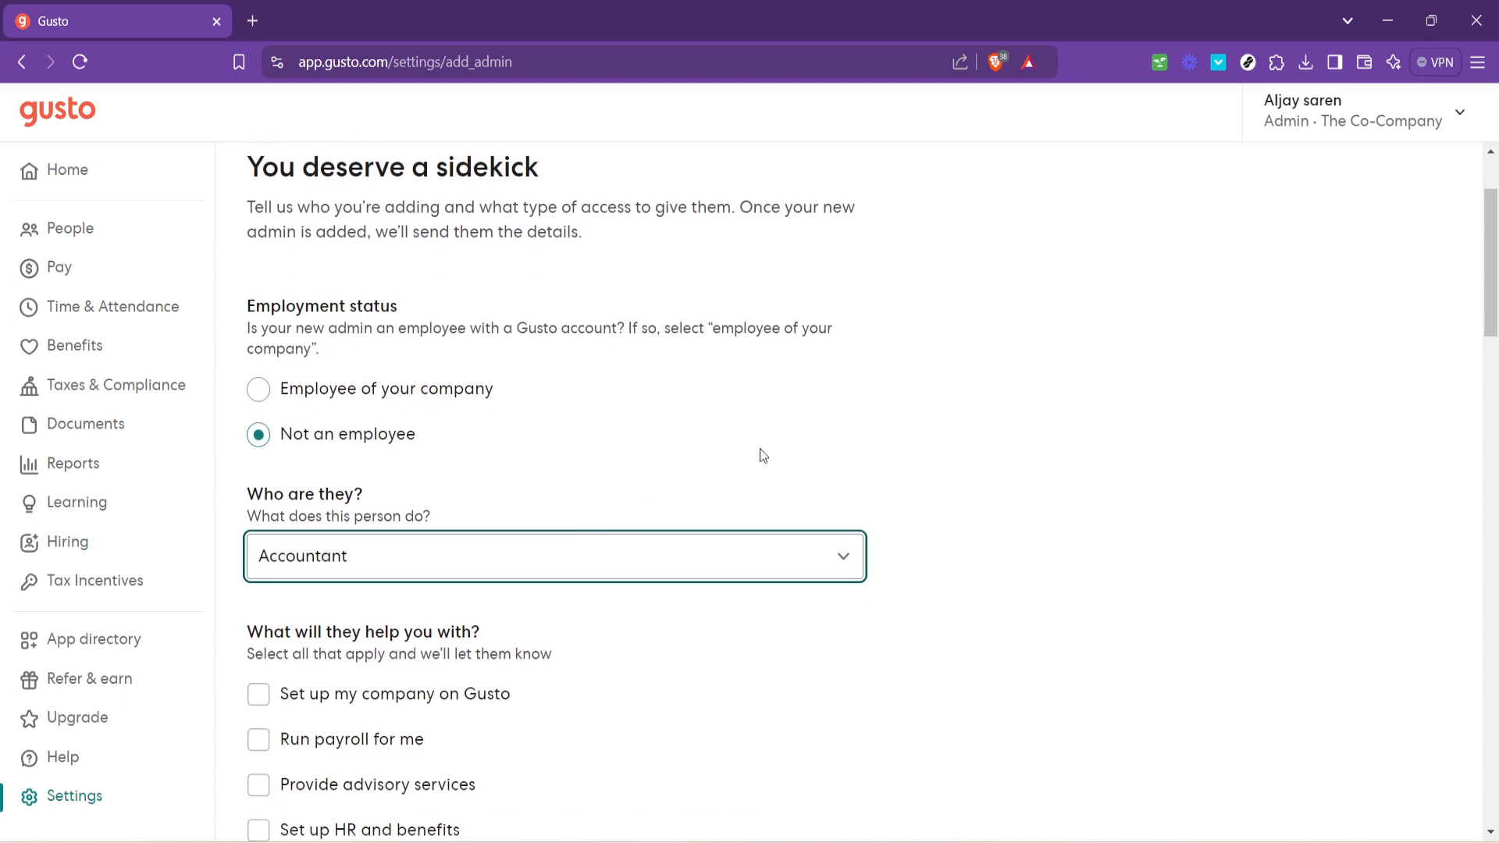
scroll(754, 459, "down", 1)
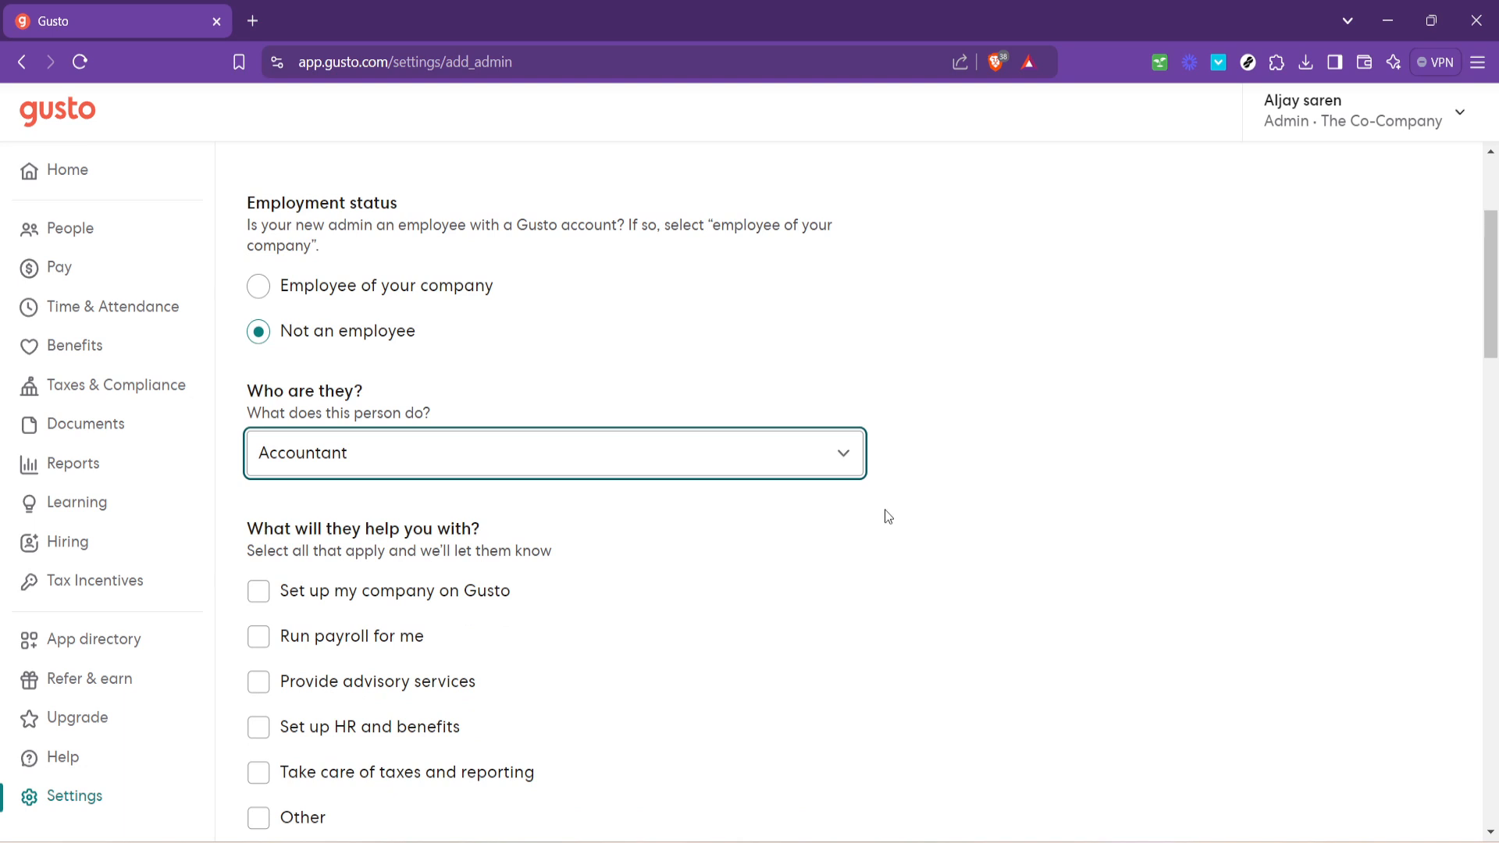
scroll(886, 518, "down", 1)
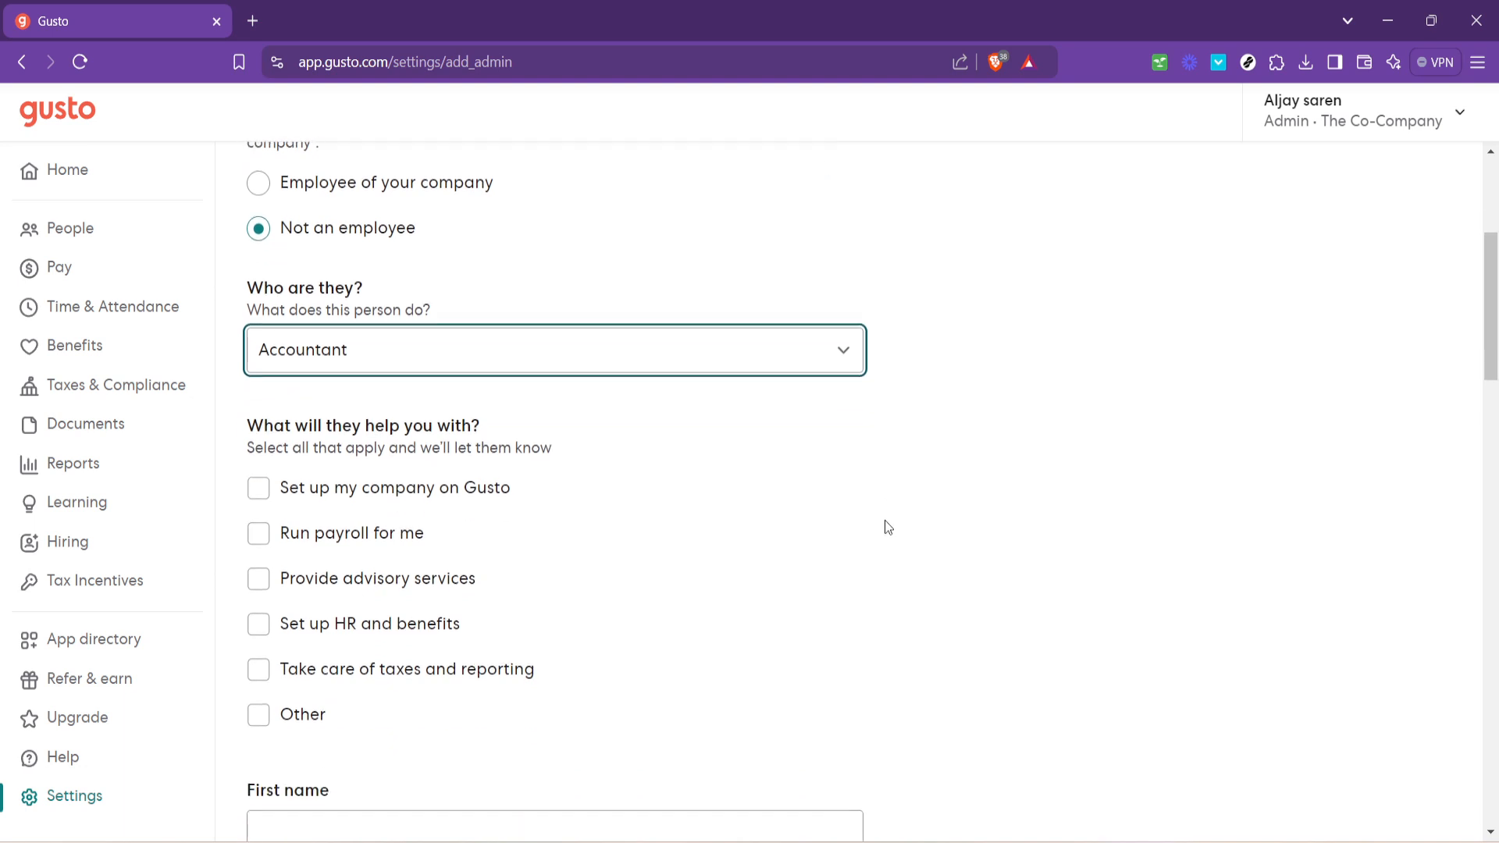
scroll(886, 524, "down", 1)
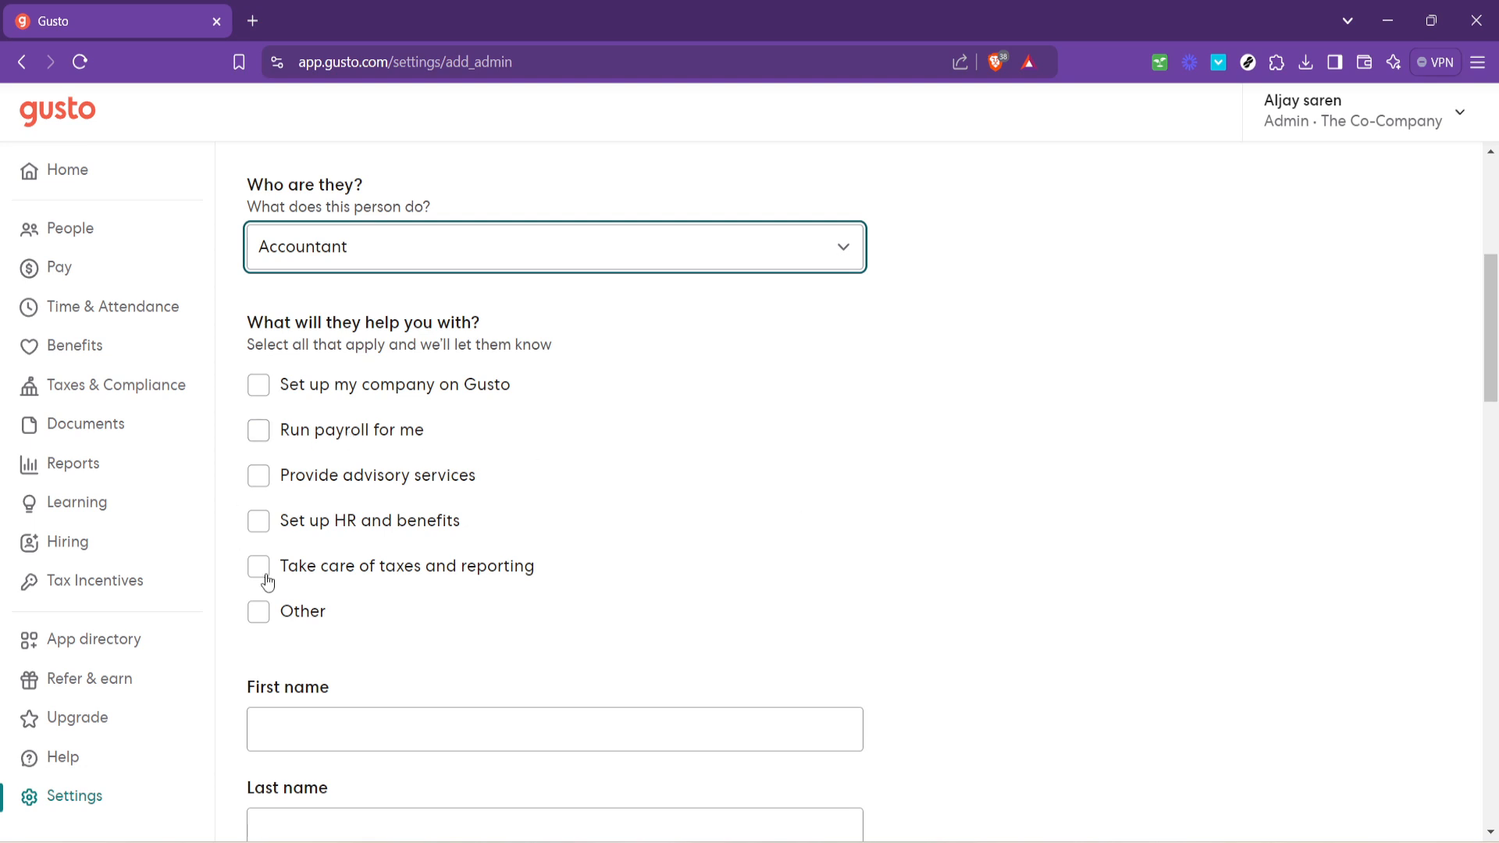
left_click(264, 437)
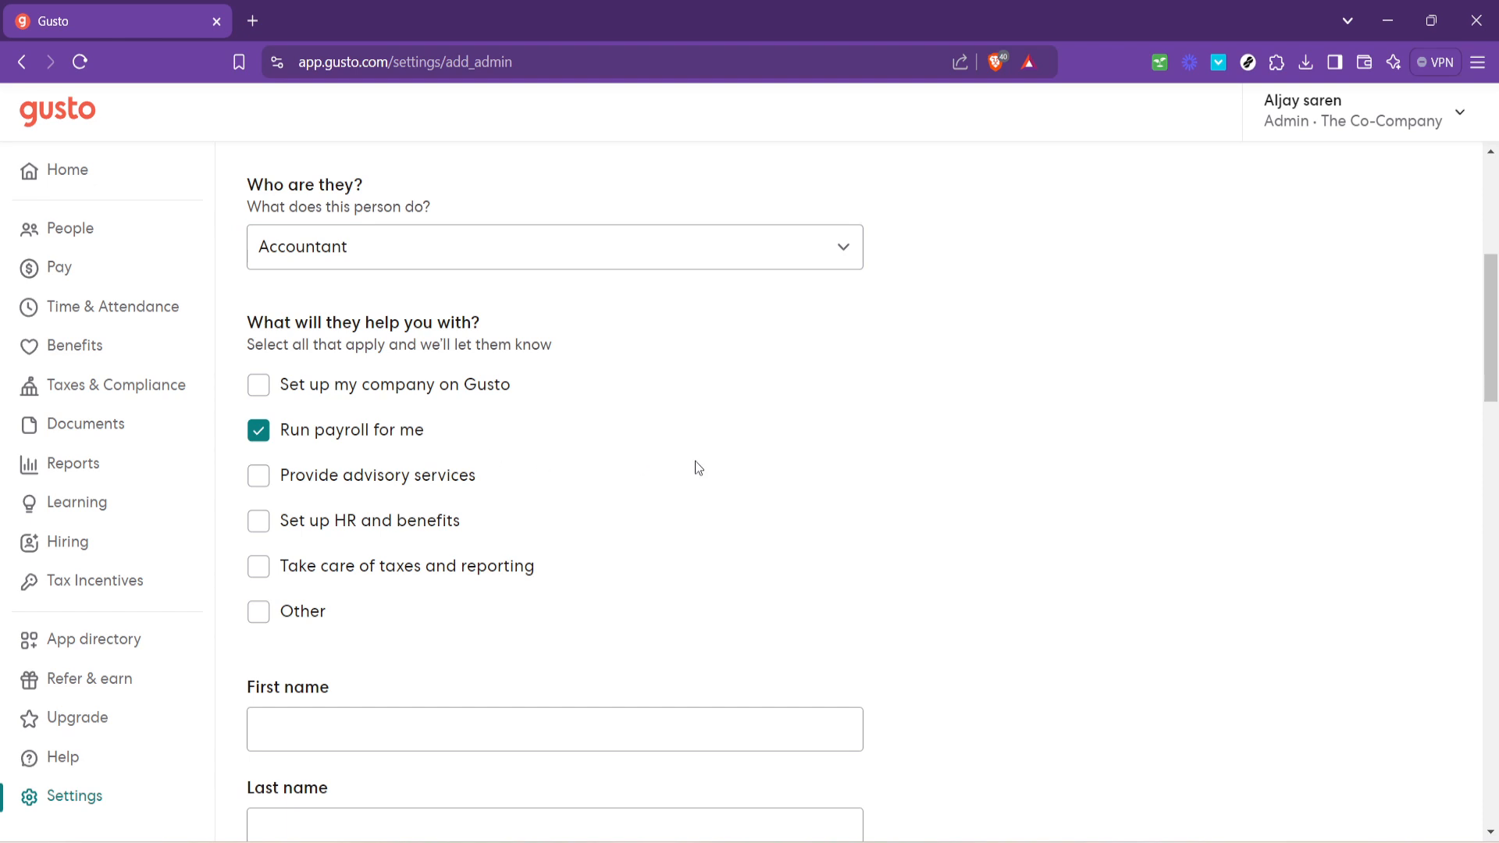
Step: Go through the new admin's first name, last name, email and personal note fields without filling them in
scroll(698, 467, "down", 4)
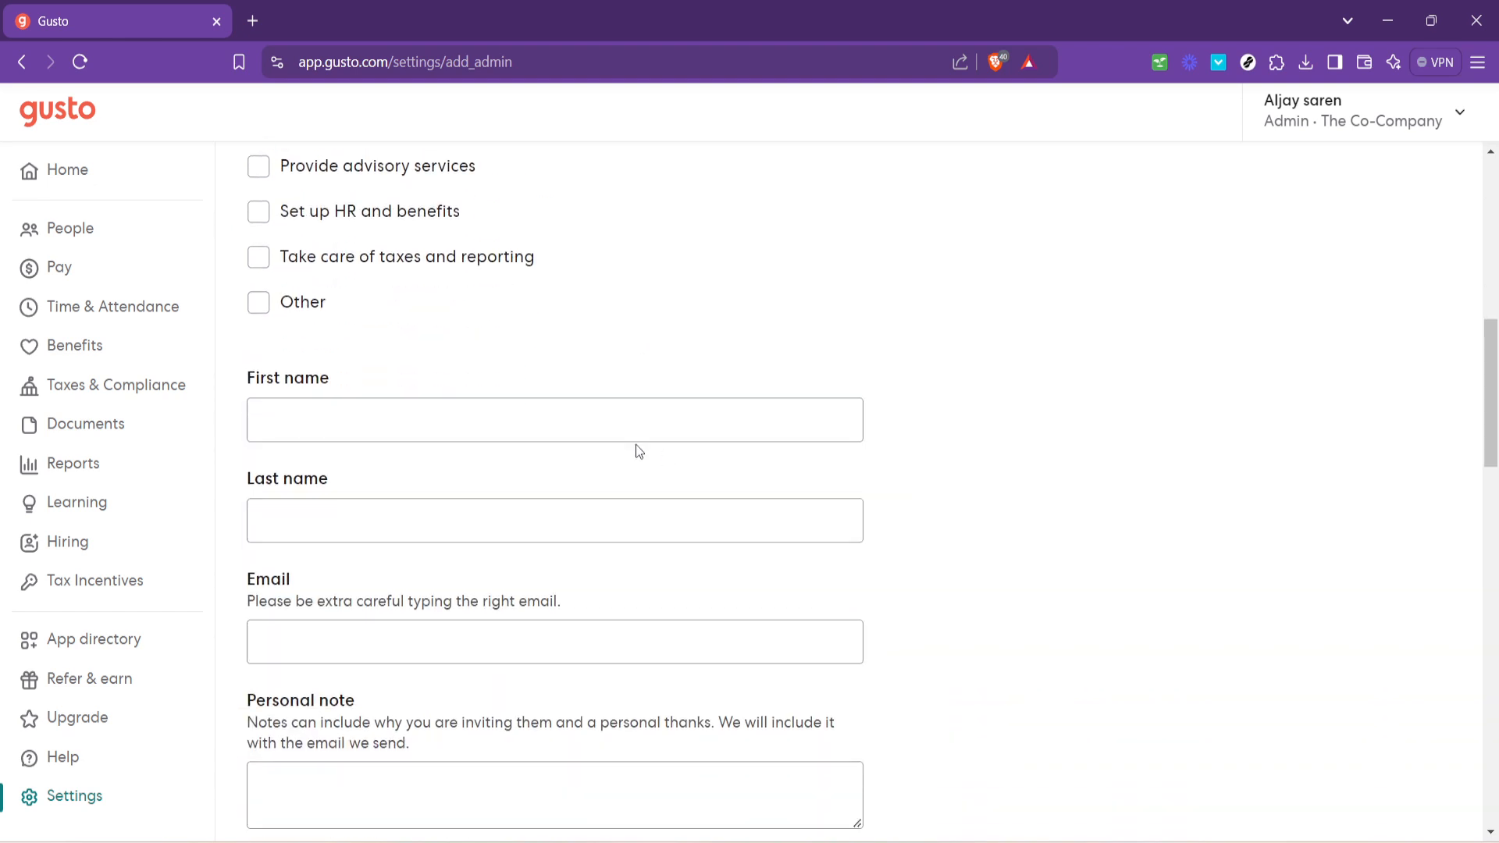
left_click(394, 416)
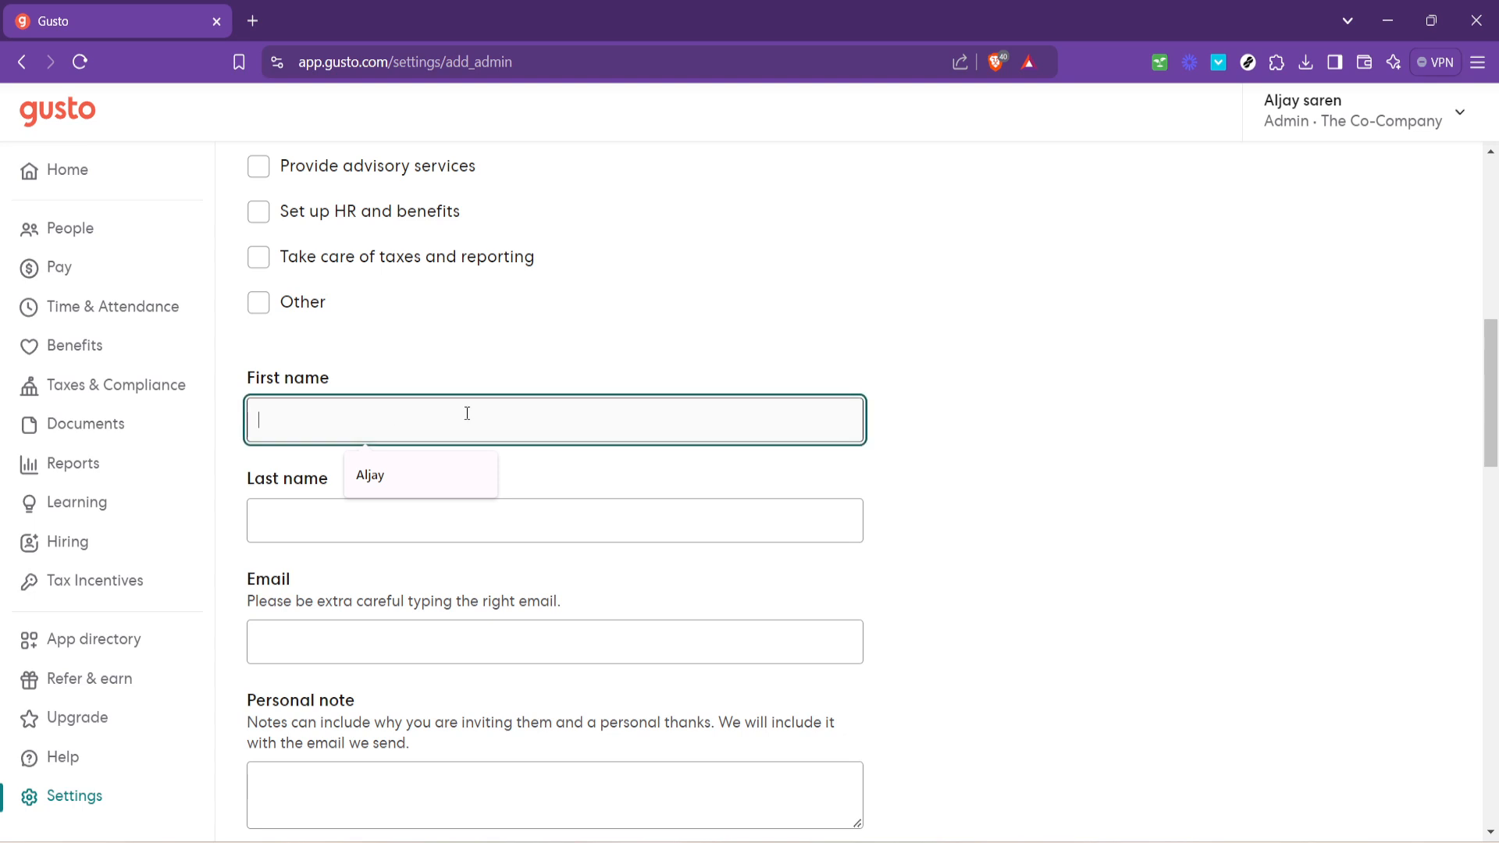
left_click(357, 509)
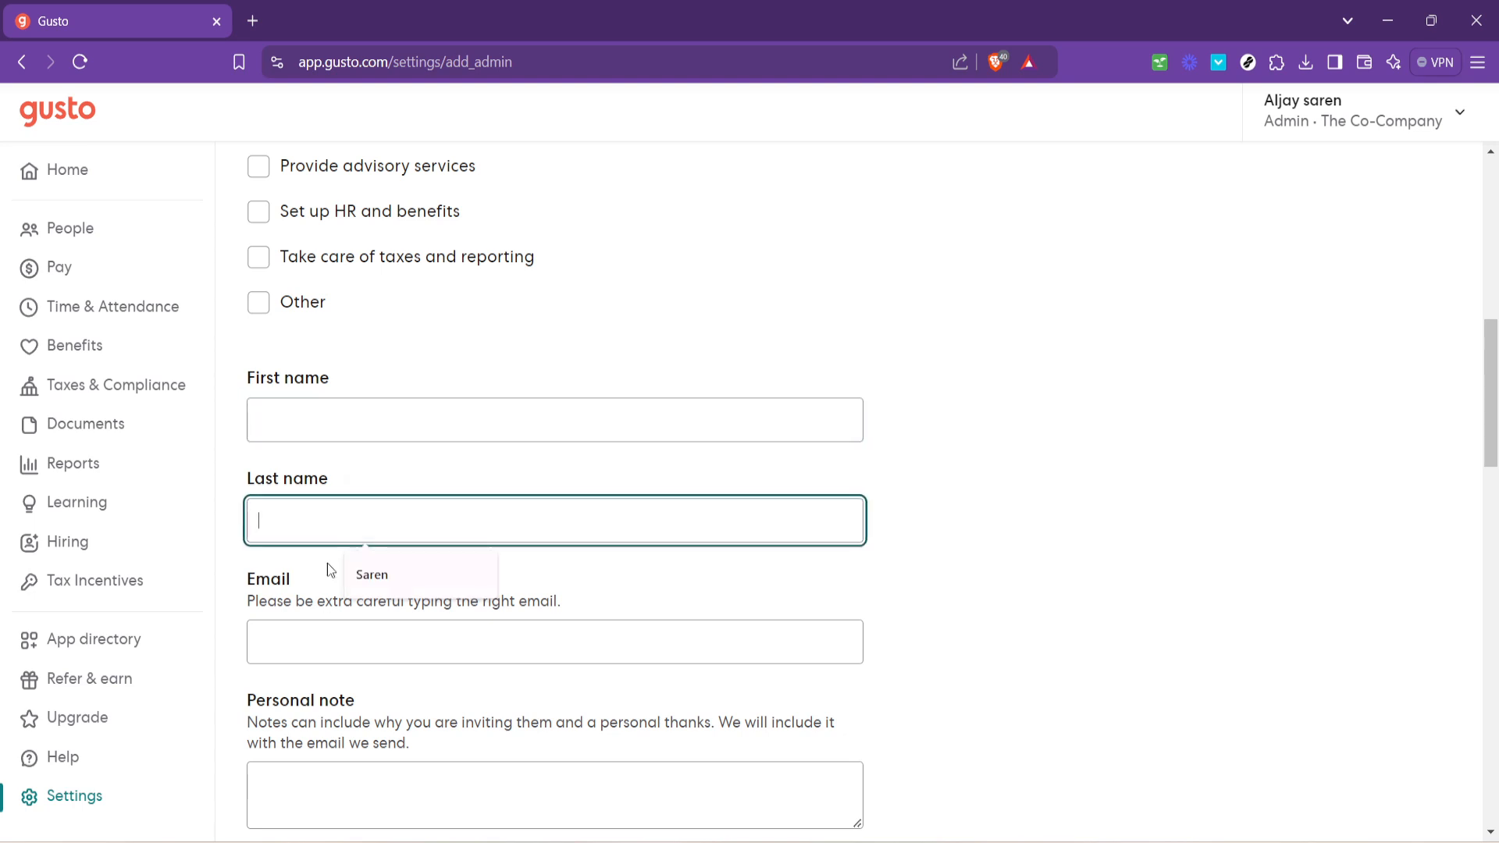
left_click(307, 629)
scroll(617, 578, "down", 1)
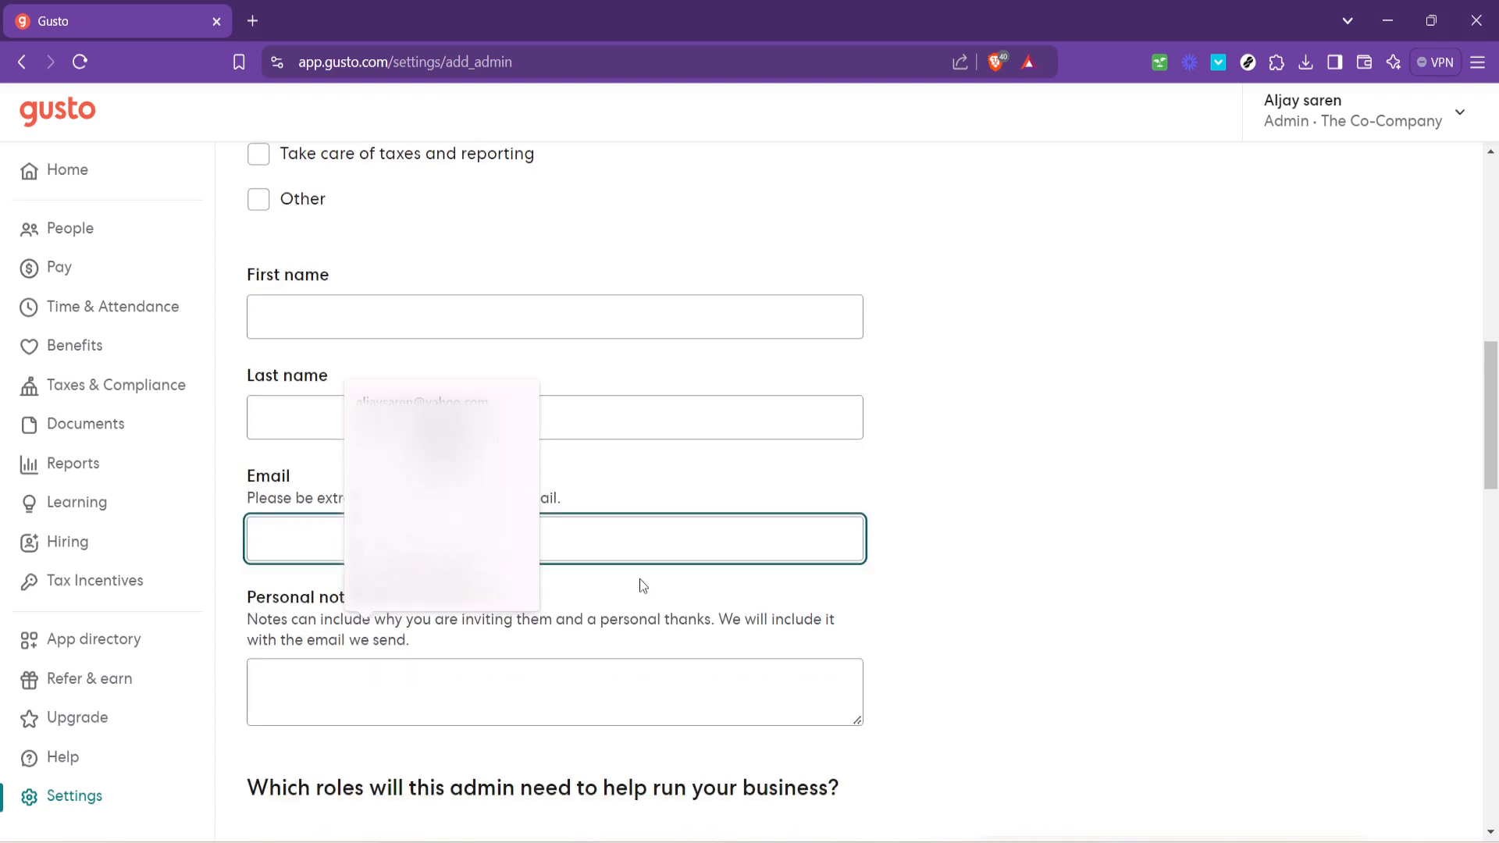
left_click(417, 687)
Step: Review the full access and specific role options for the new admin, through to the summary at the end of the form
scroll(904, 565, "down", 2)
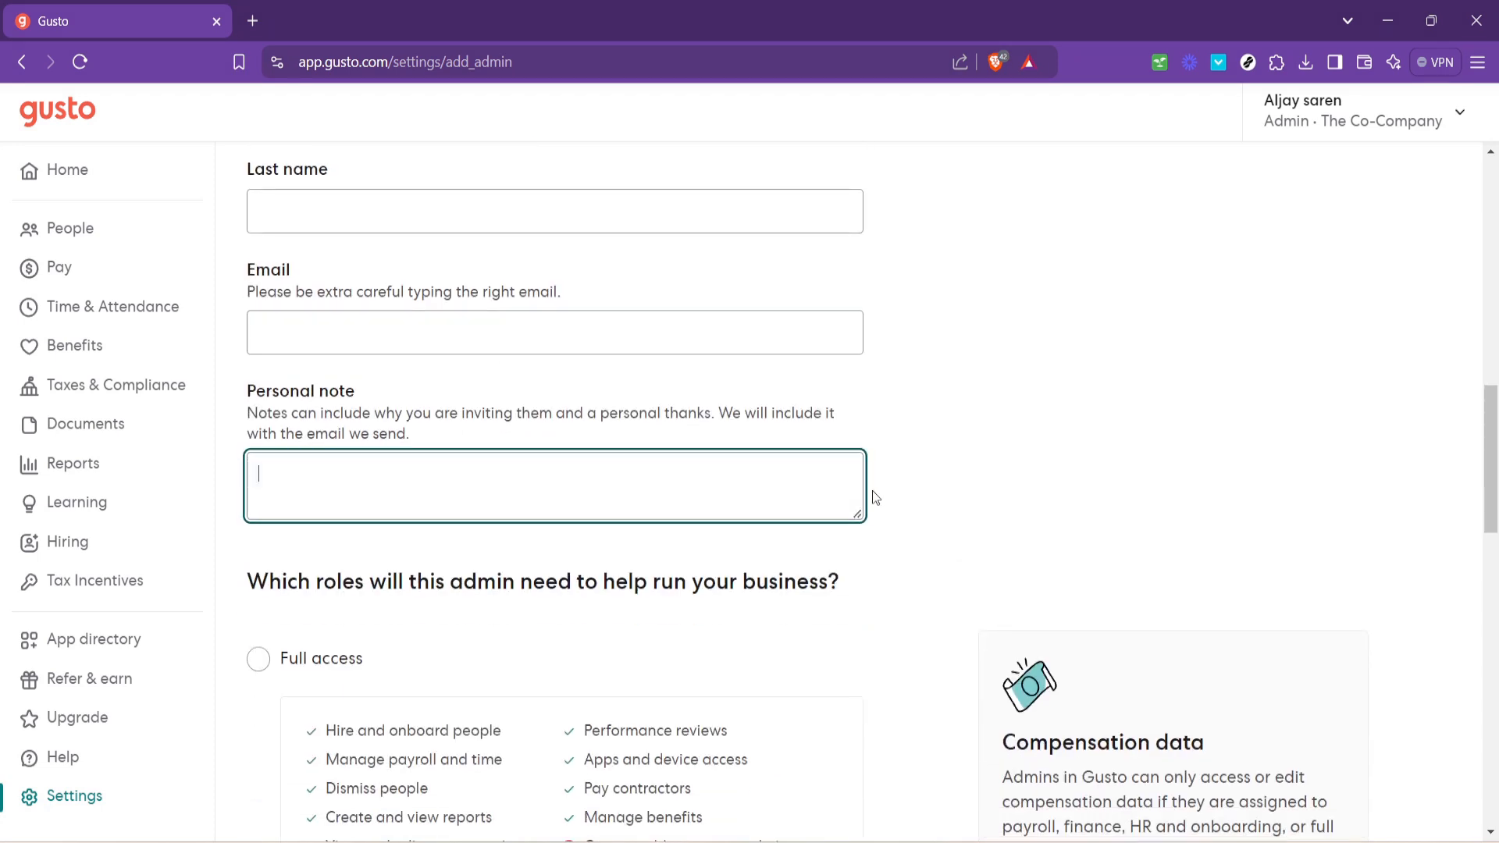
scroll(873, 491, "down", 2)
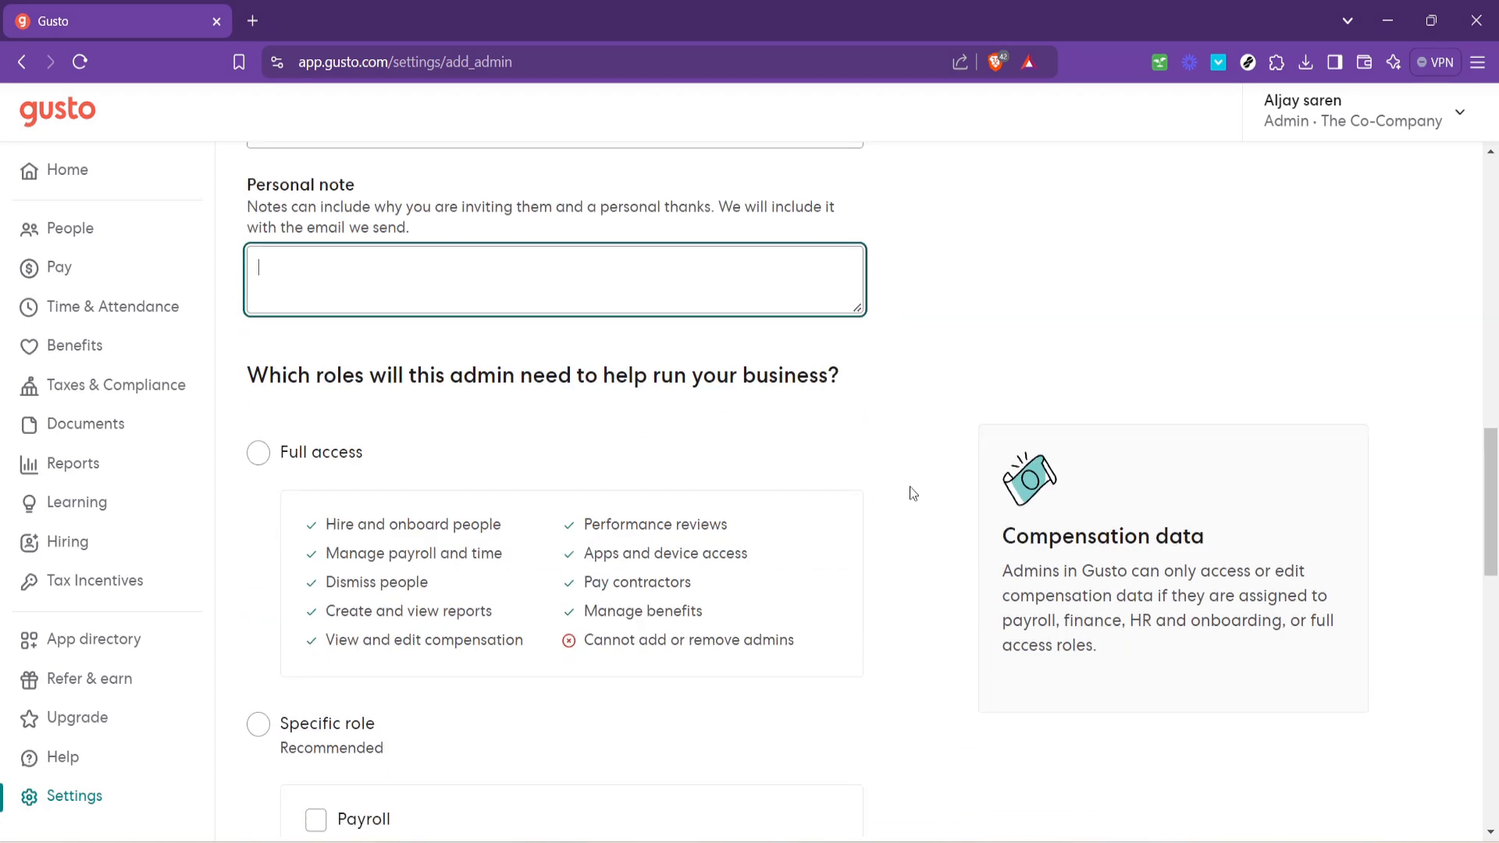
scroll(910, 487, "down", 1)
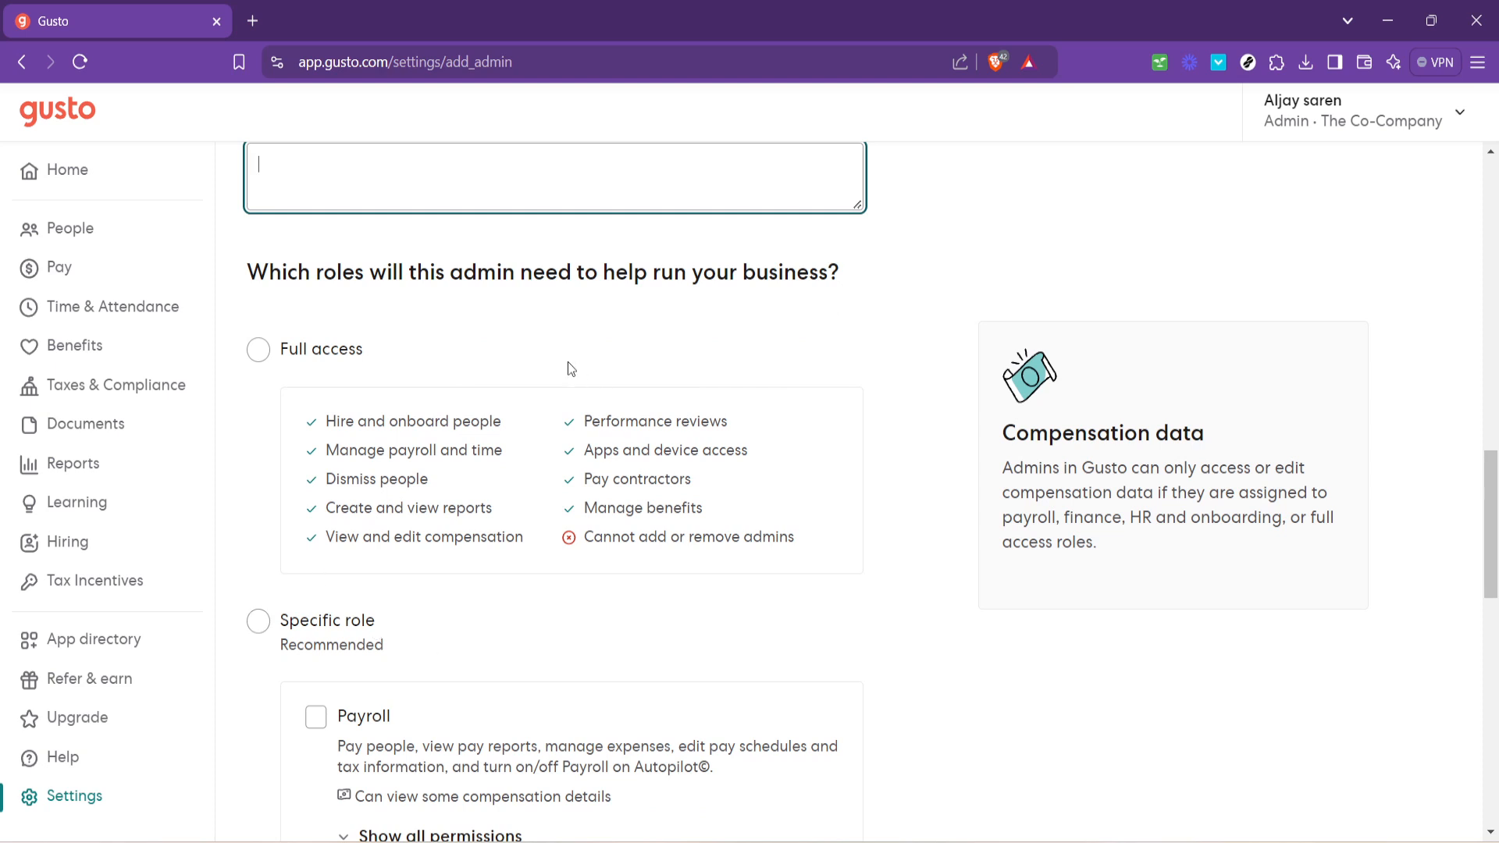
scroll(486, 694, "down", 2)
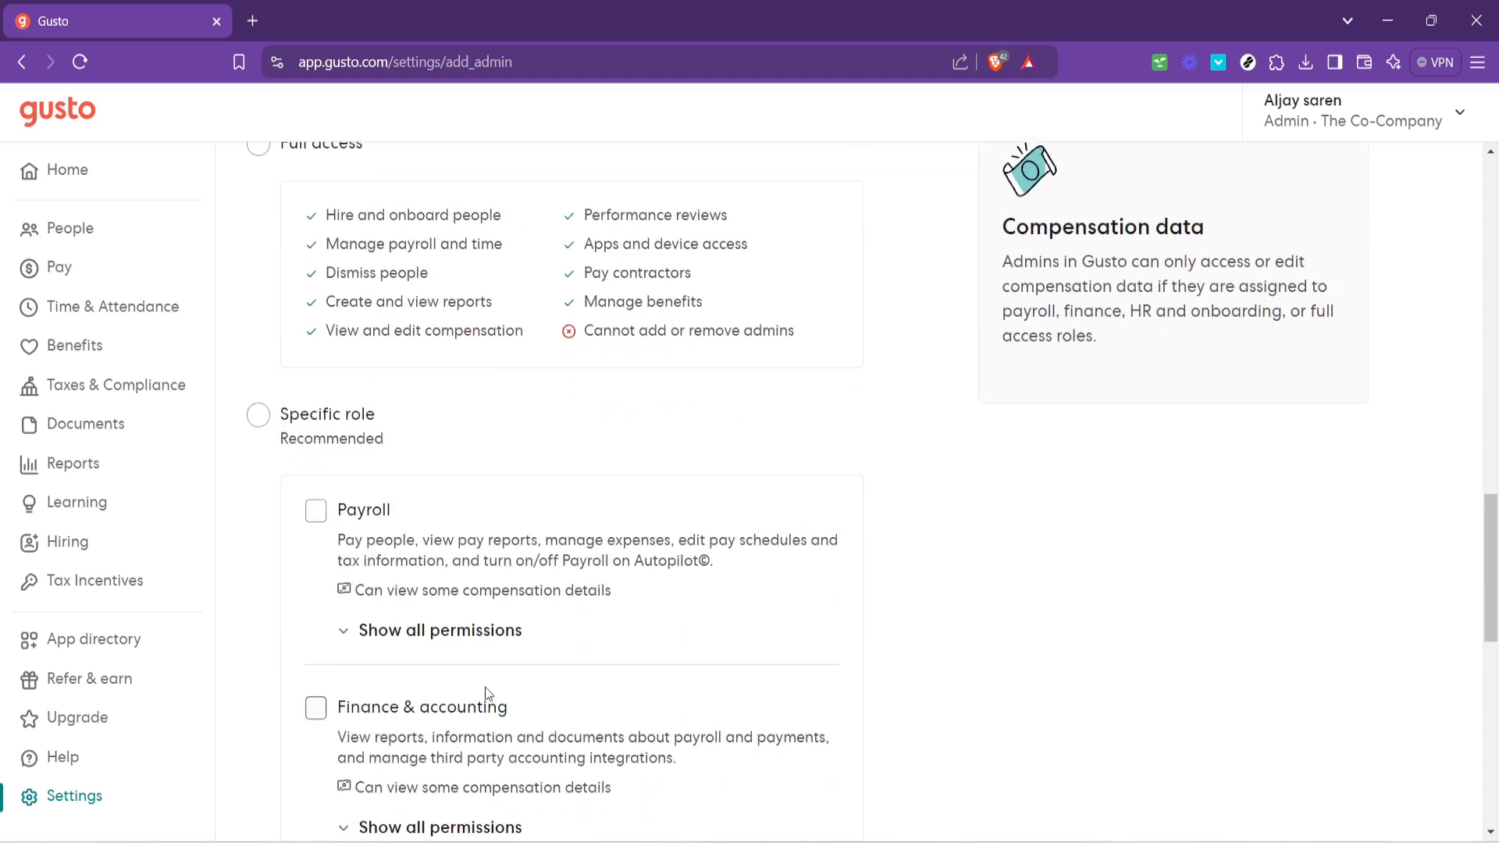
scroll(462, 624, "down", 1)
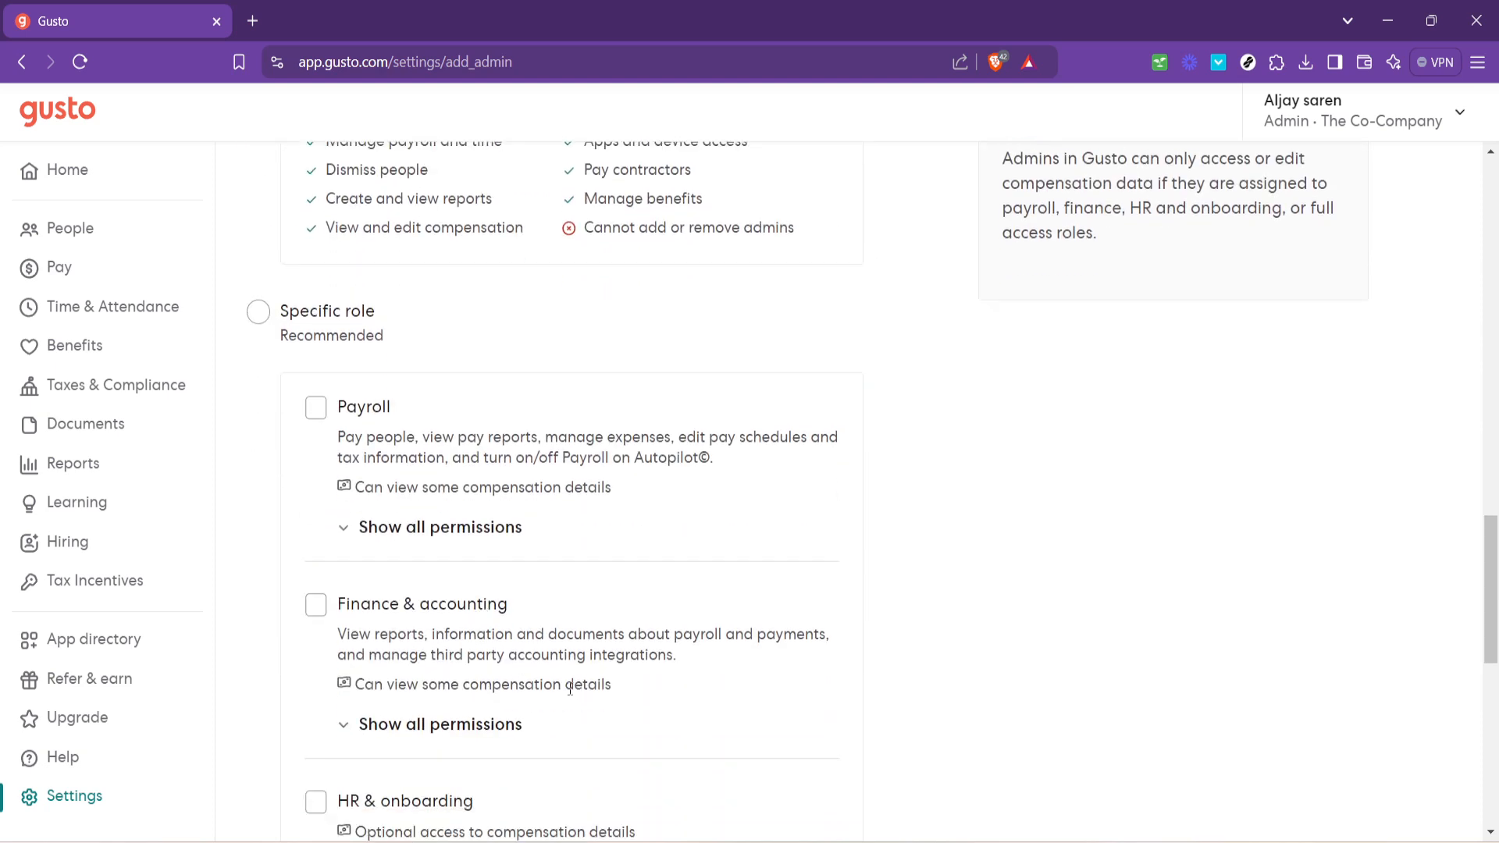
scroll(570, 689, "down", 3)
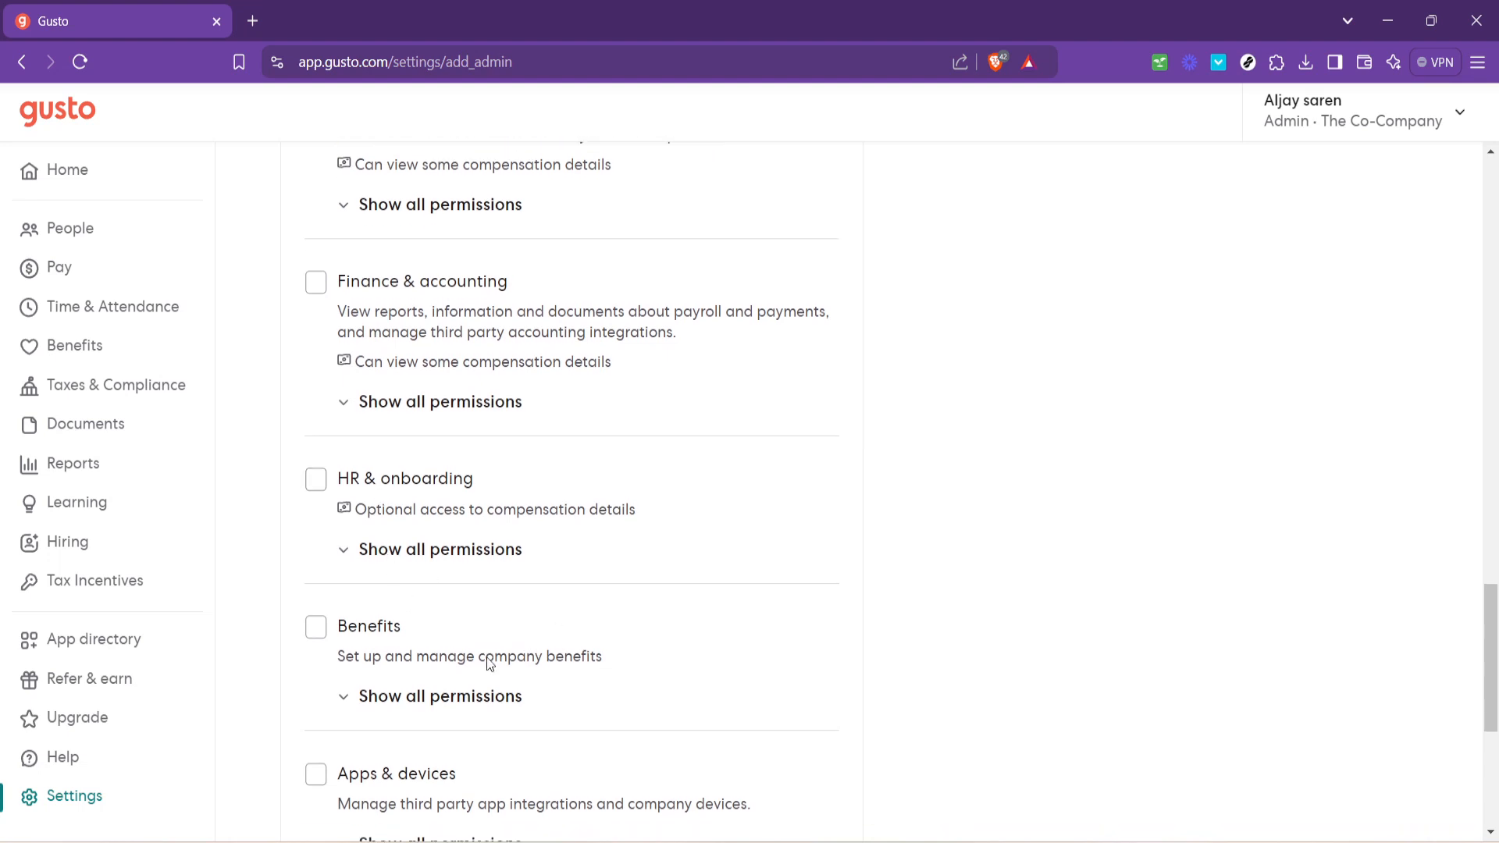
scroll(489, 663, "down", 3)
scroll(552, 569, "up", 3)
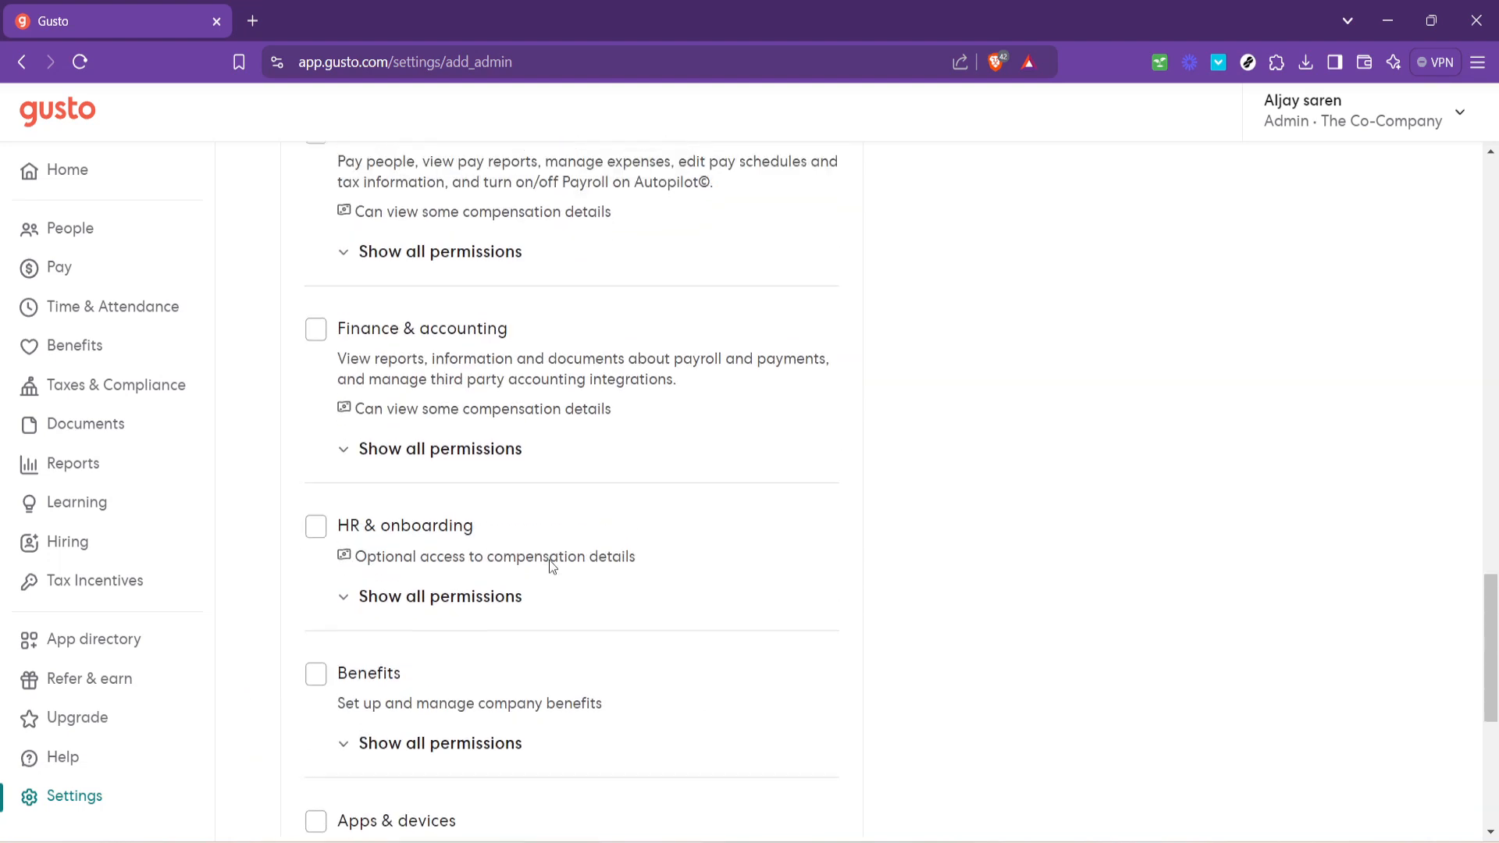
scroll(550, 560, "up", 5)
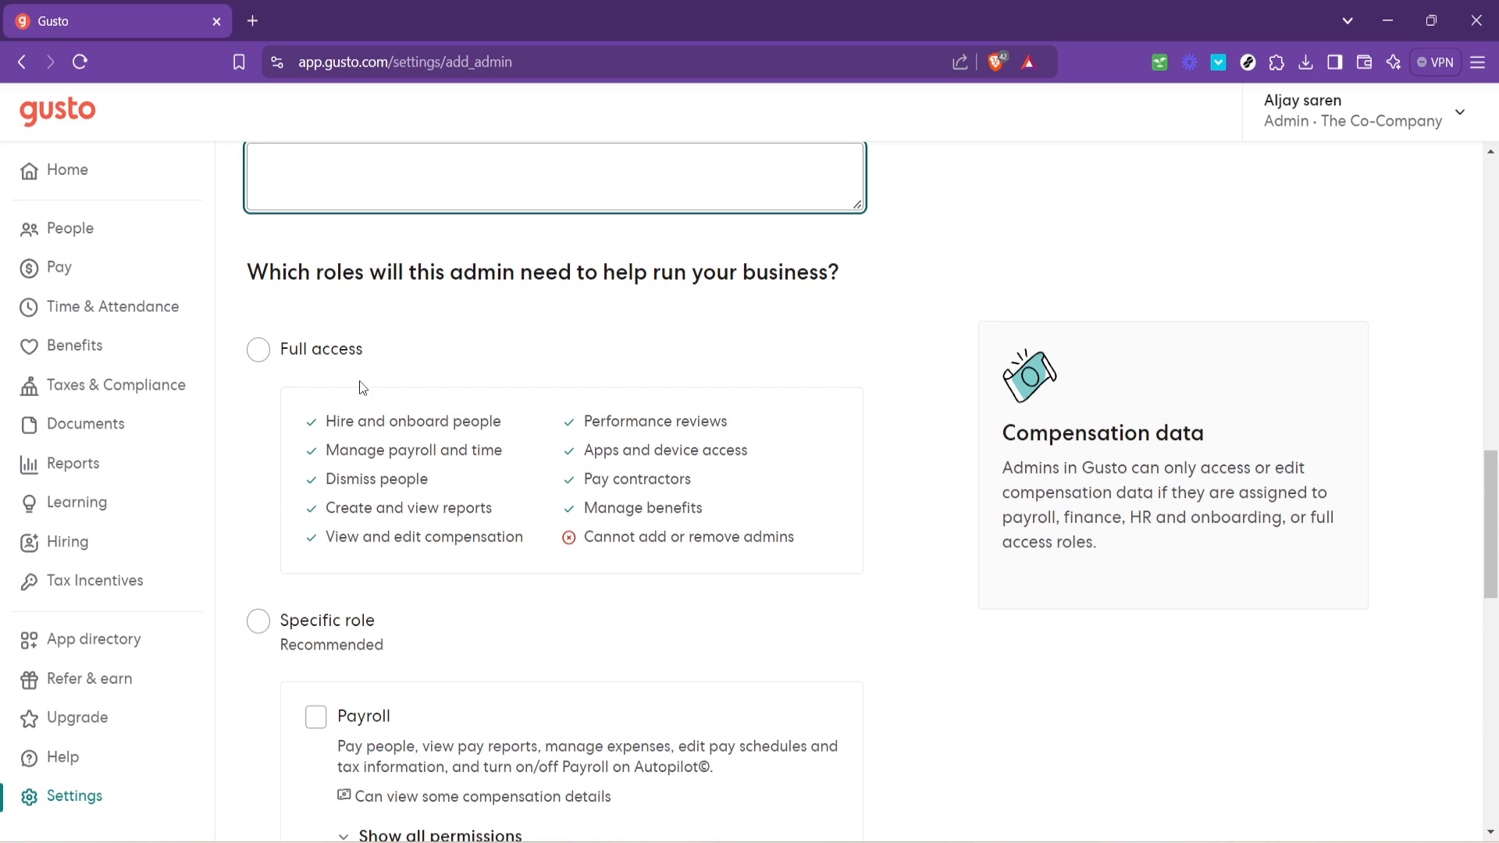
scroll(567, 556, "down", 8)
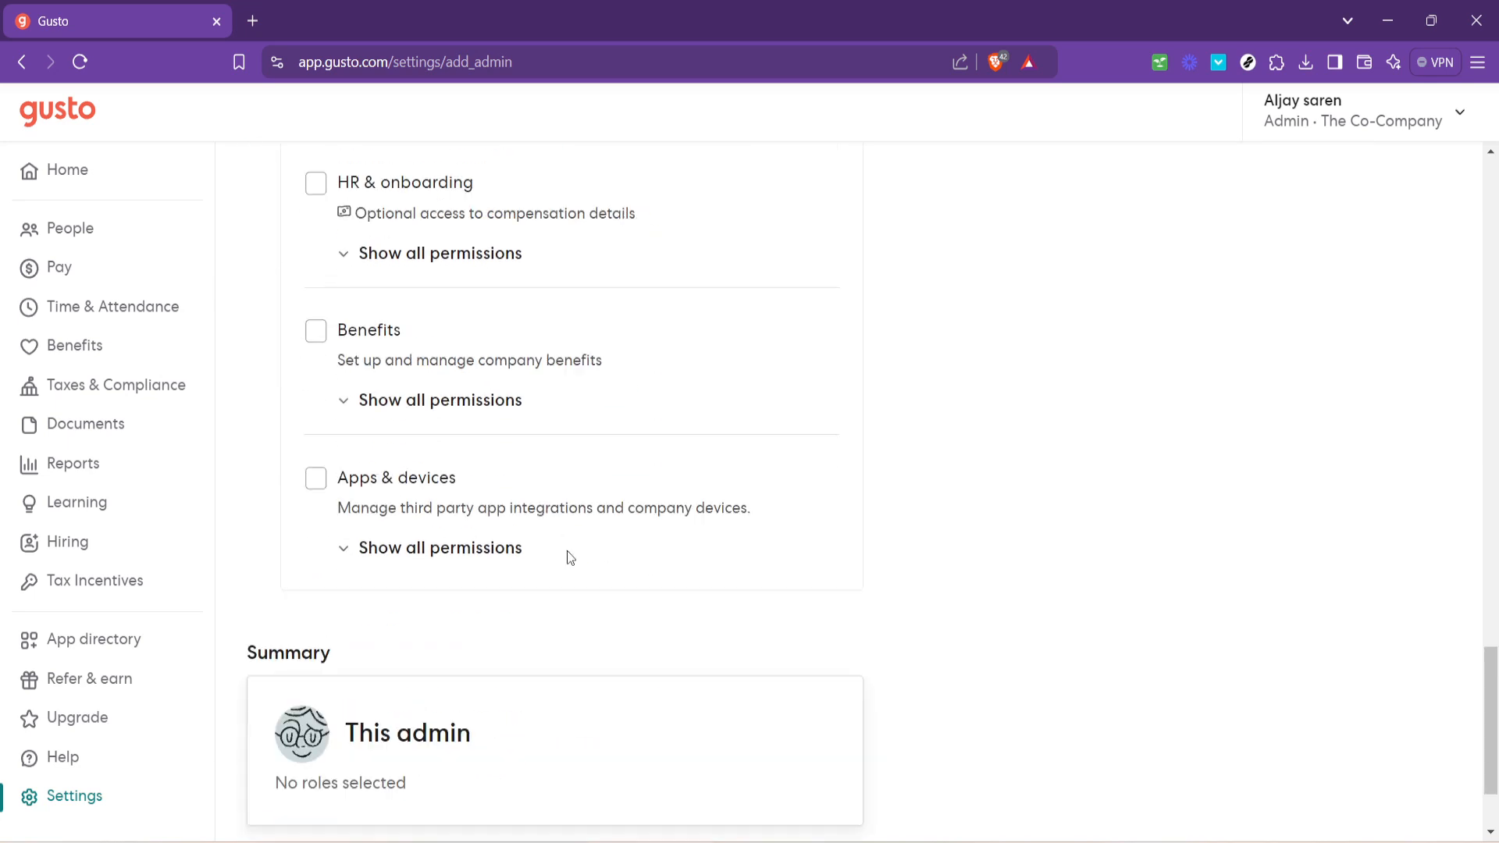
scroll(578, 561, "down", 2)
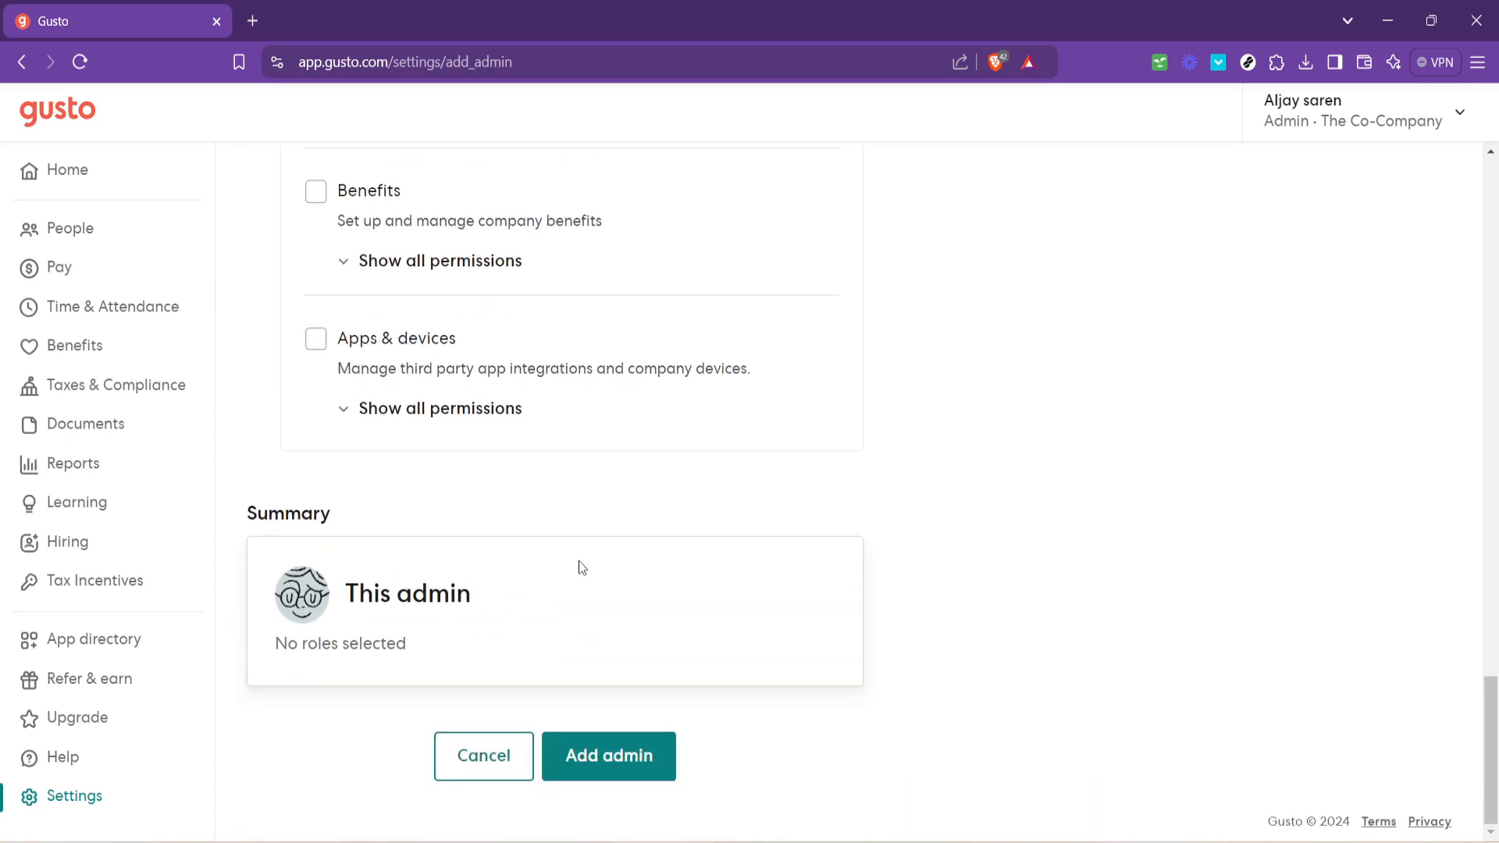